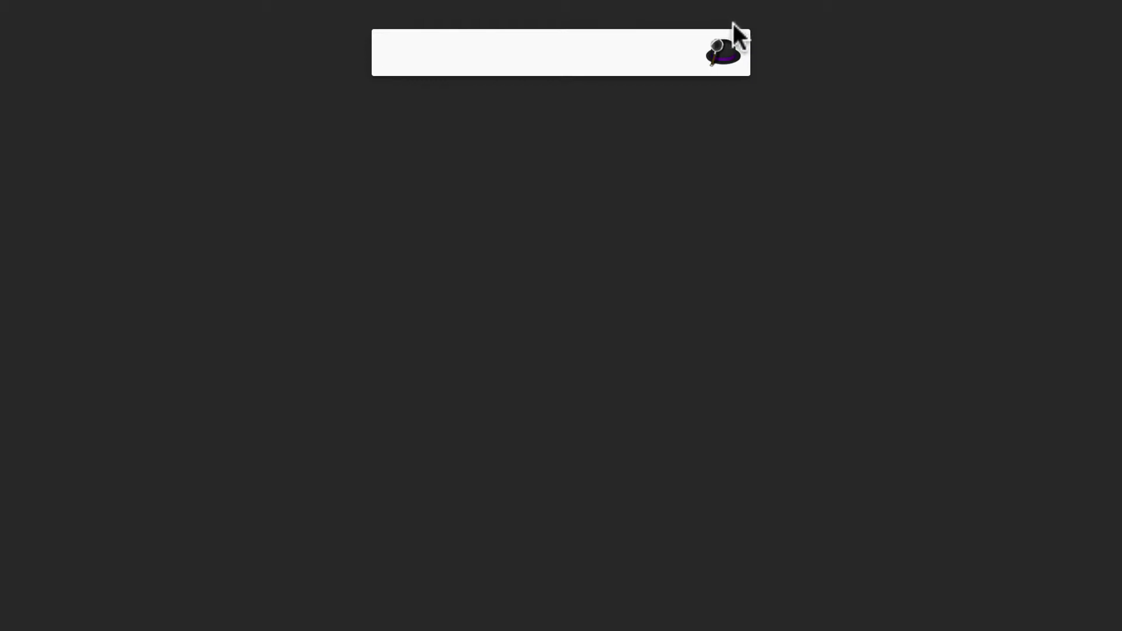
Open Alfred's preferences, select the Alfred Hotkey field, and bring up the search bar with the configured hotkey
{"action": "key", "text": "super+comma"}
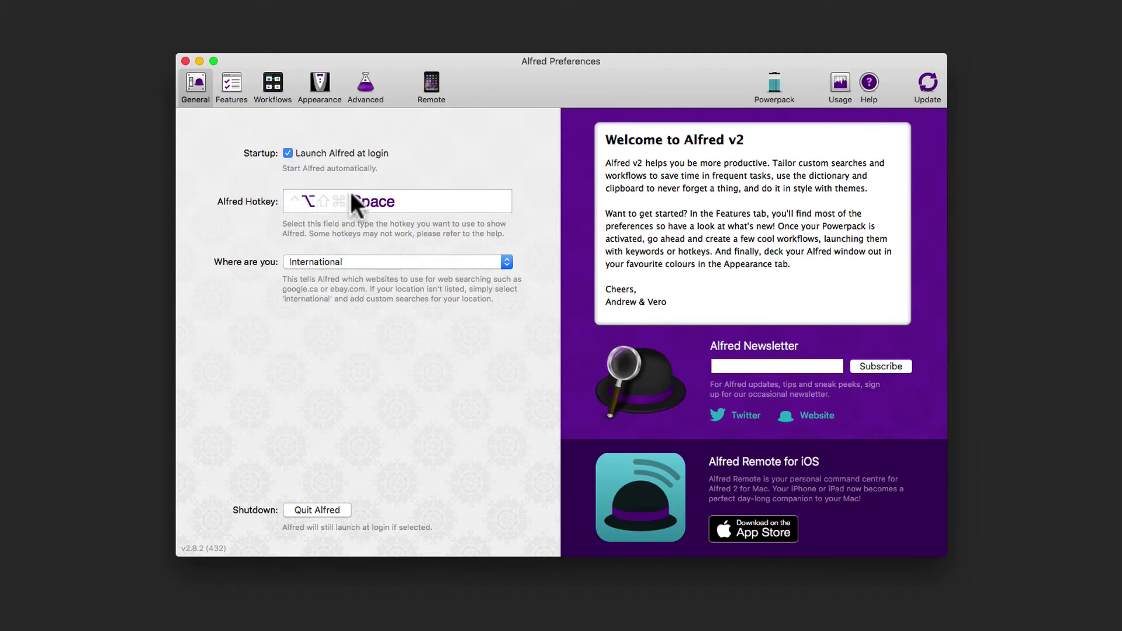
{"action": "left_click", "coordinate": [401, 202]}
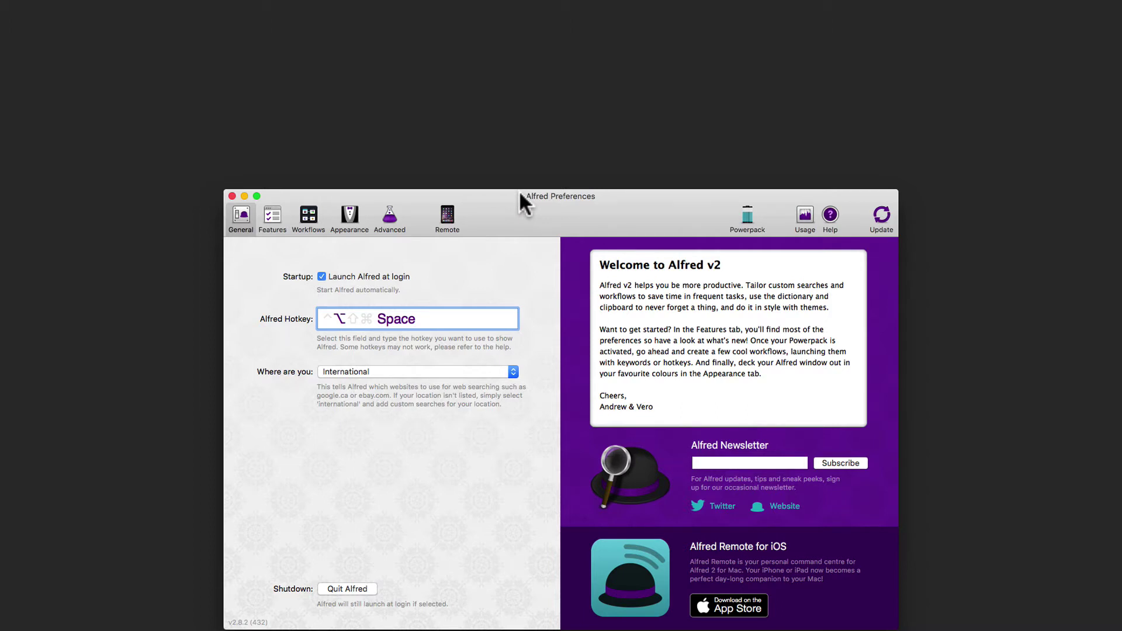
{"action": "key", "text": "alt+space"}
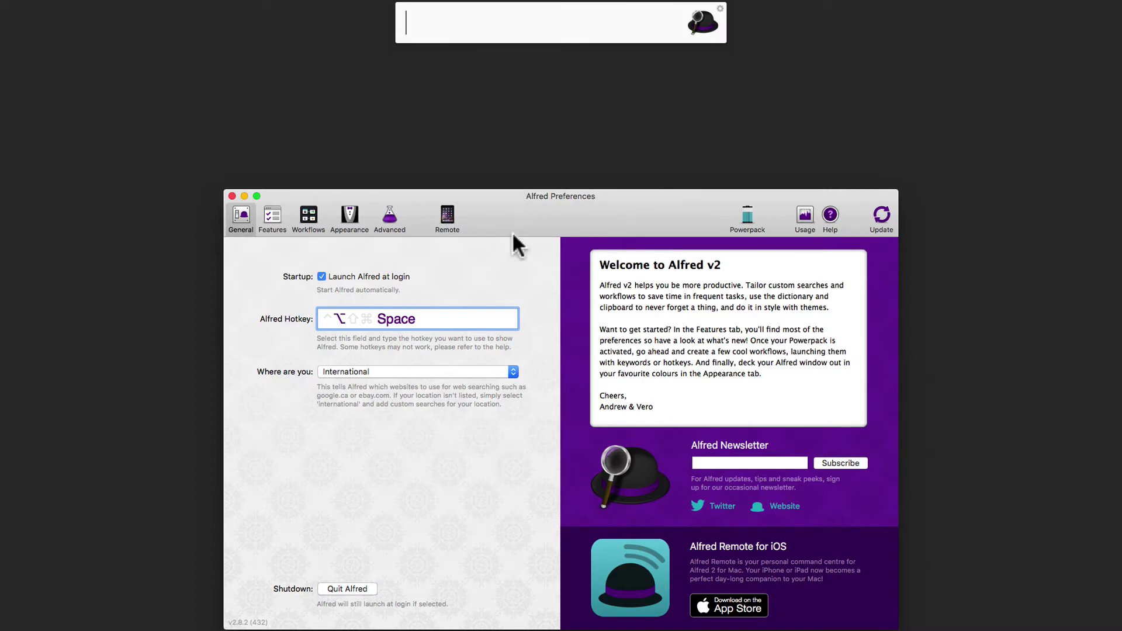
Set the location used for web searches to South Korea and close the preferences
{"action": "left_click", "coordinate": [364, 366]}
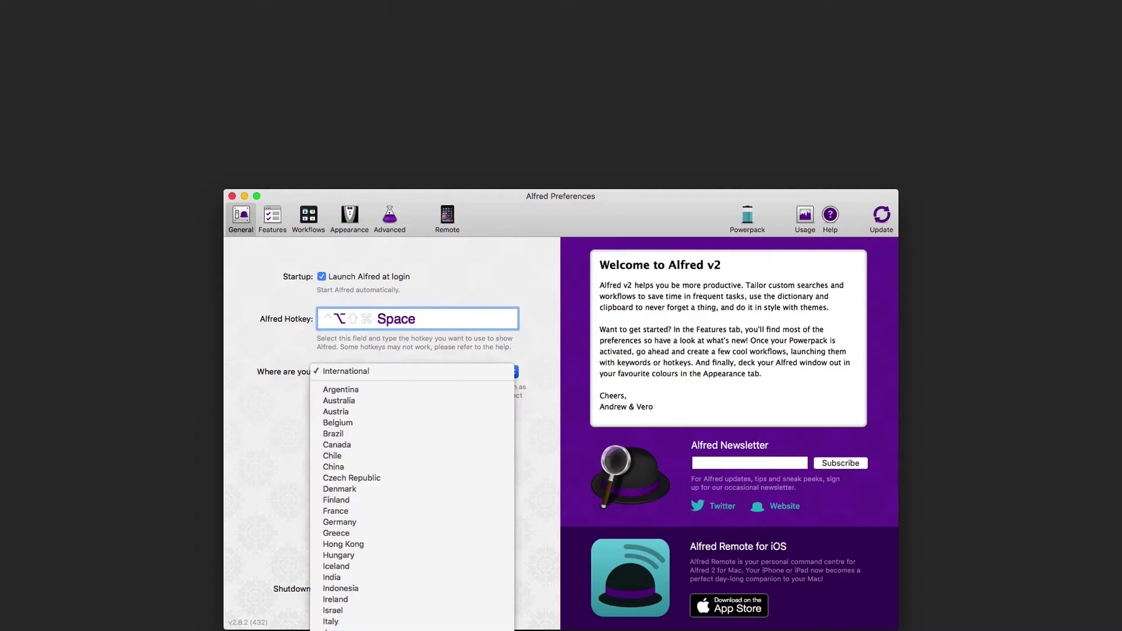
{"action": "scroll", "coordinate": [364, 543], "scroll_direction": "down", "scroll_amount": 10}
{"action": "left_click", "coordinate": [363, 548]}
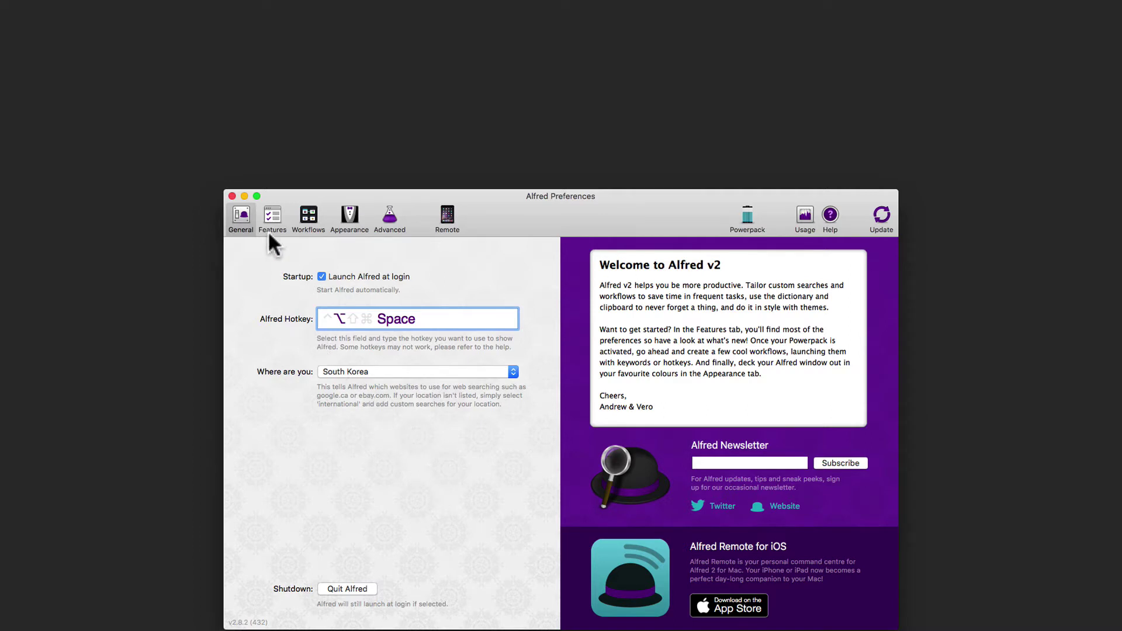
{"action": "left_click", "coordinate": [232, 195]}
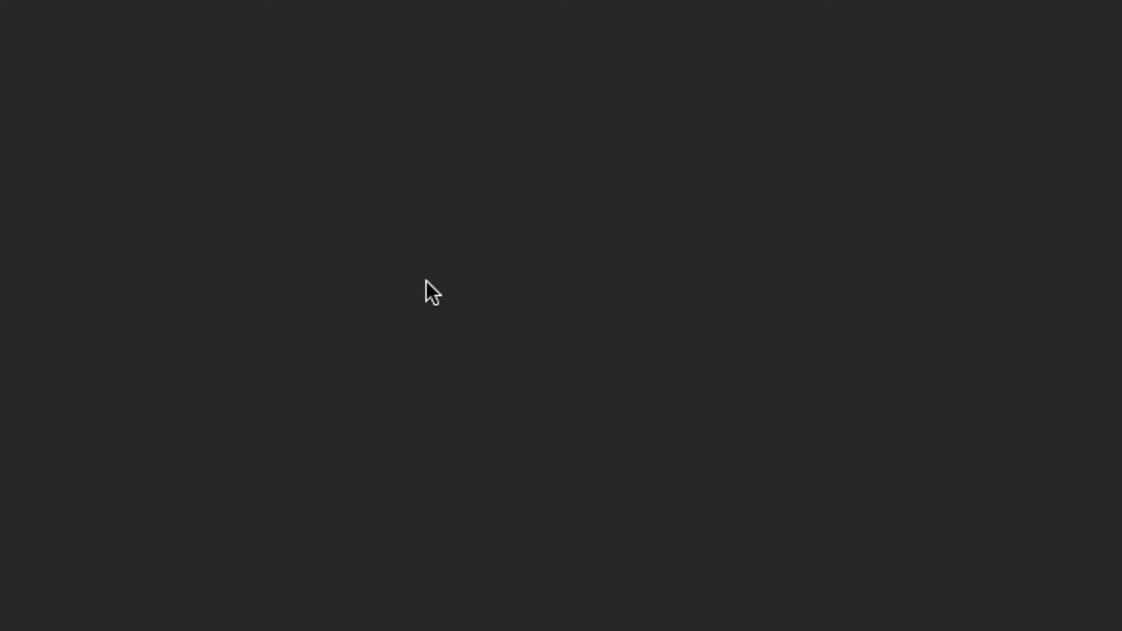
Search Alfred for "imackorea", browse through the matching contacts, and clear the query
{"action": "key", "text": "alt+space"}
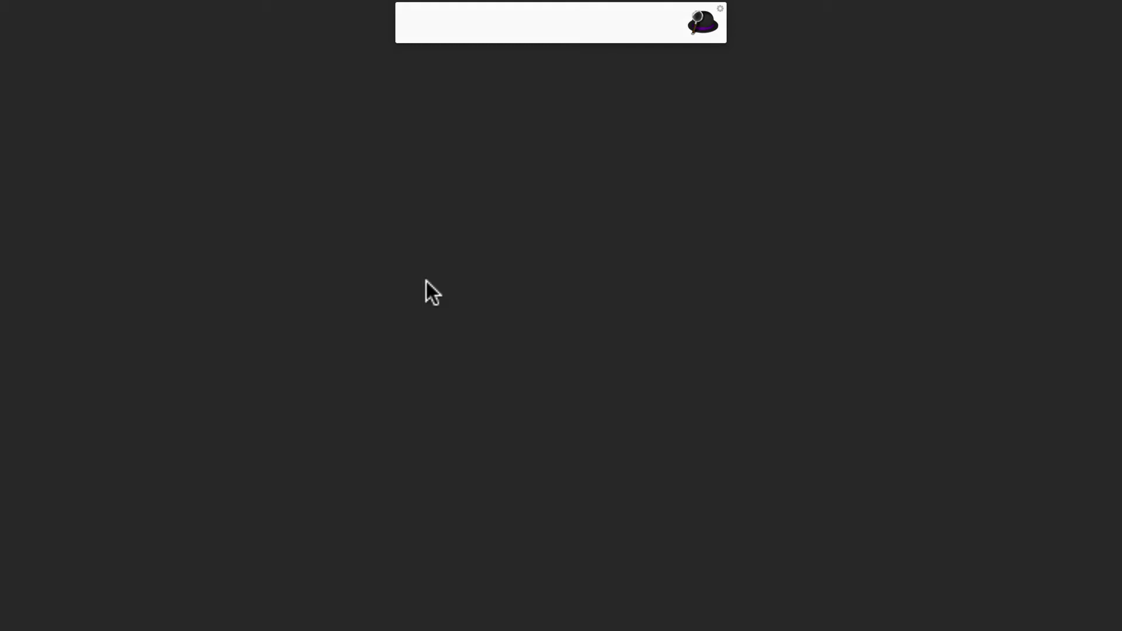
{"action": "type", "text": "imackorea"}
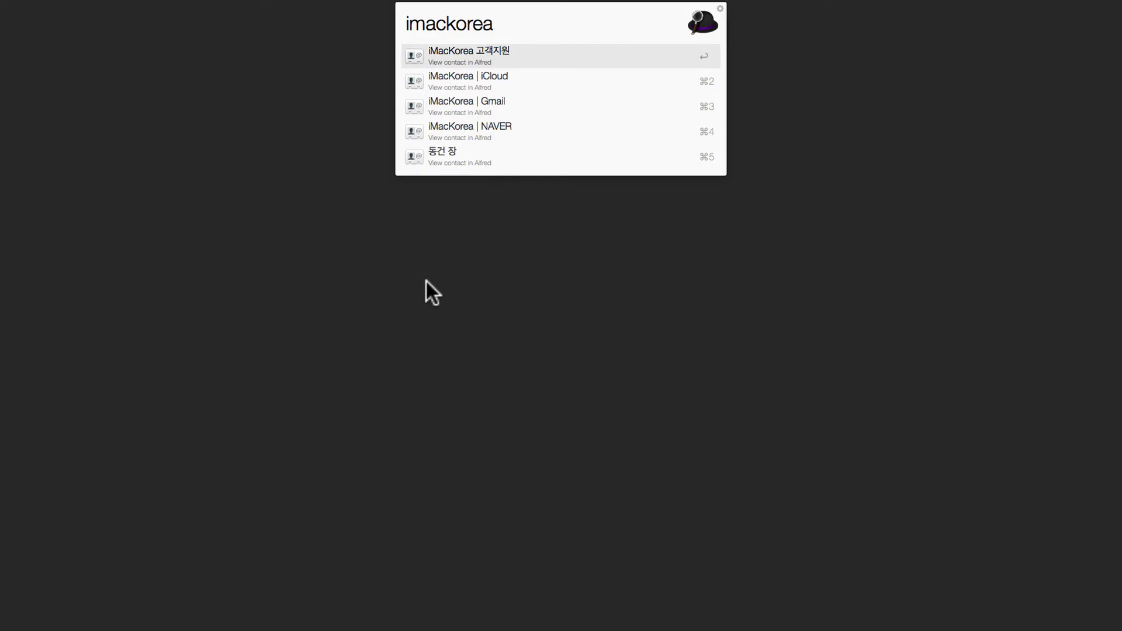
{"action": "key", "text": "Down"}
{"action": "key", "text": "Down"}
{"action": "key", "text": "Down"}
{"action": "key", "text": "Down"}
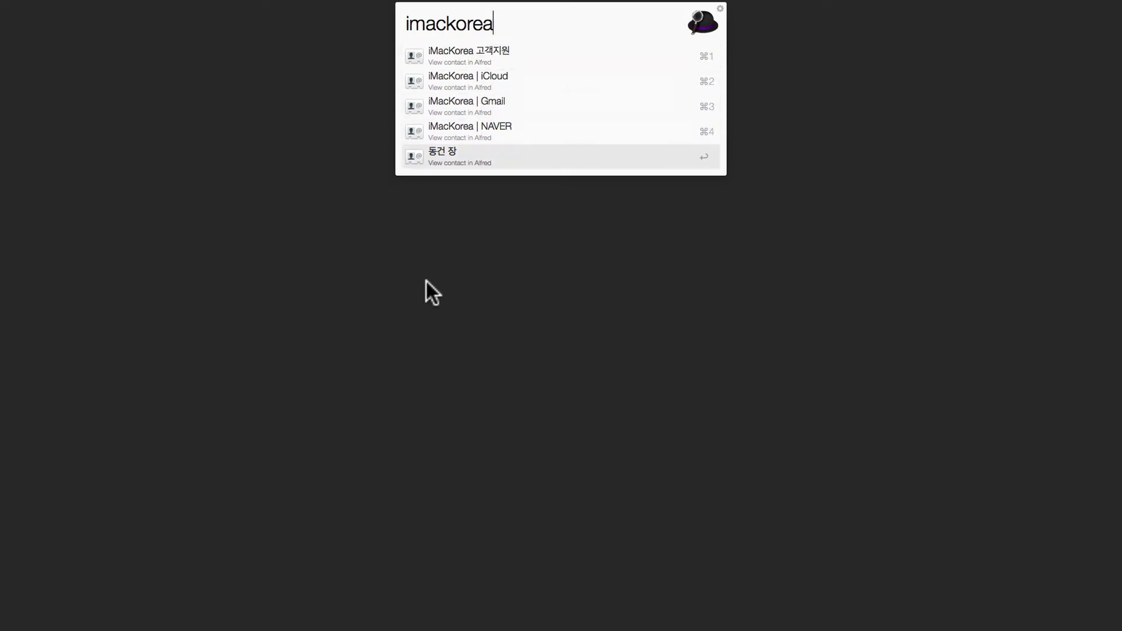
{"action": "key", "text": "Up"}
{"action": "key", "text": "Up"}
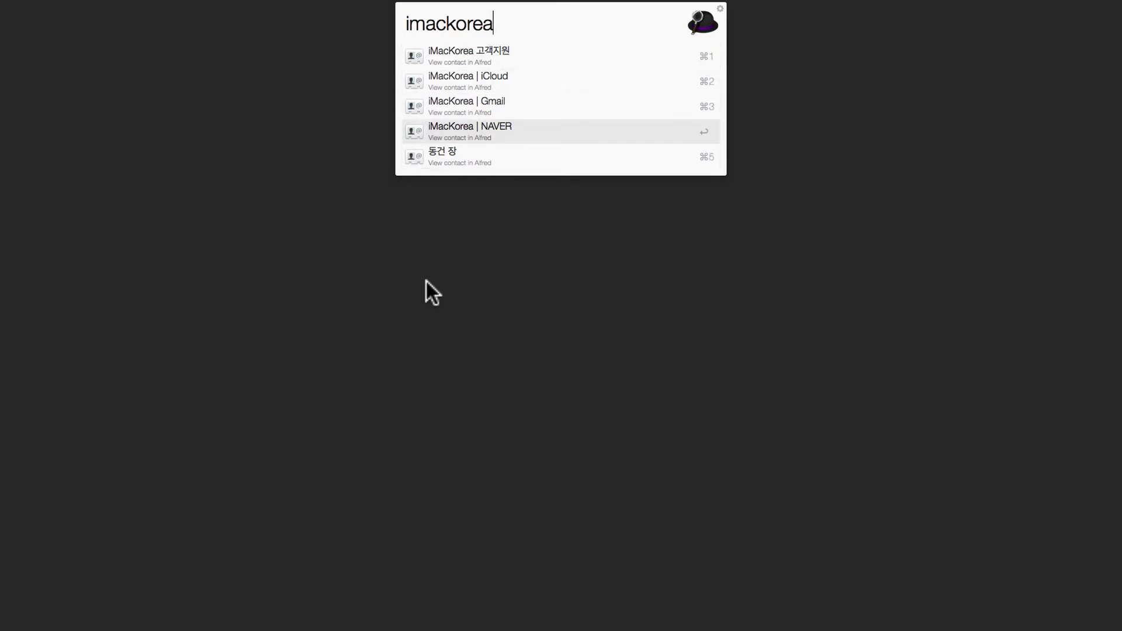
{"action": "key", "text": "Up"}
{"action": "key", "text": "BackSpace"}
{"action": "key", "text": "BackSpace"}
{"action": "key", "text": "BackSpace"}
{"action": "key", "text": "BackSpace"}
{"action": "key", "text": "BackSpace"}
{"action": "key", "text": "BackSpace"}
{"action": "key", "text": "BackSpace"}
{"action": "key", "text": "BackSpace"}
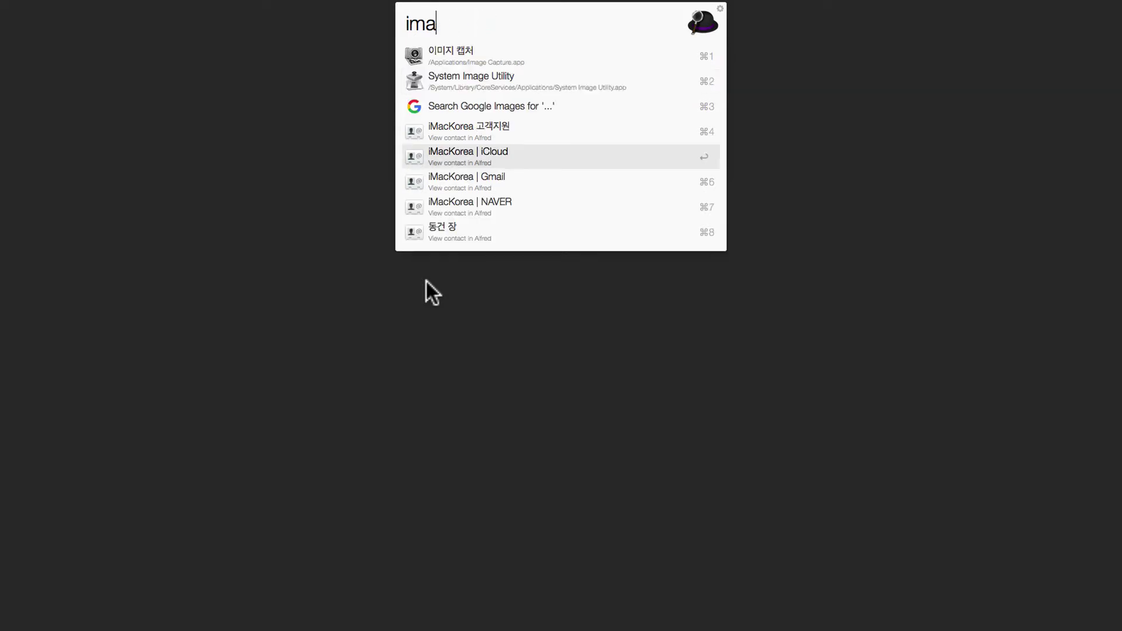
{"action": "key", "text": "BackSpace"}
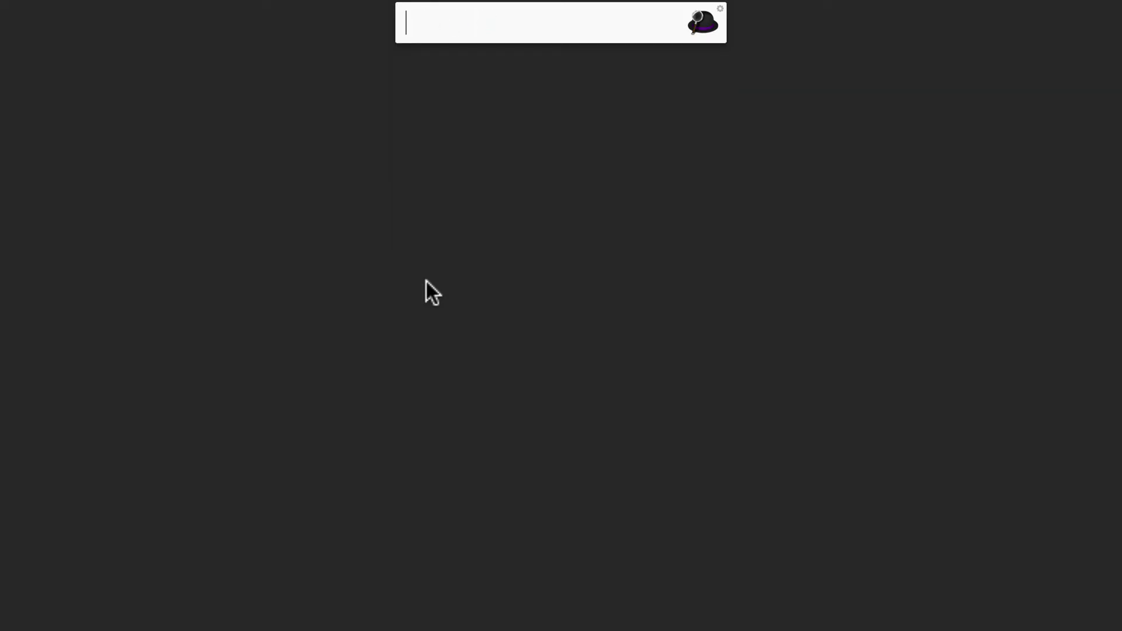
Search Alfred for the application "byword" and clear the query without launching it
{"action": "type", "text": "byword"}
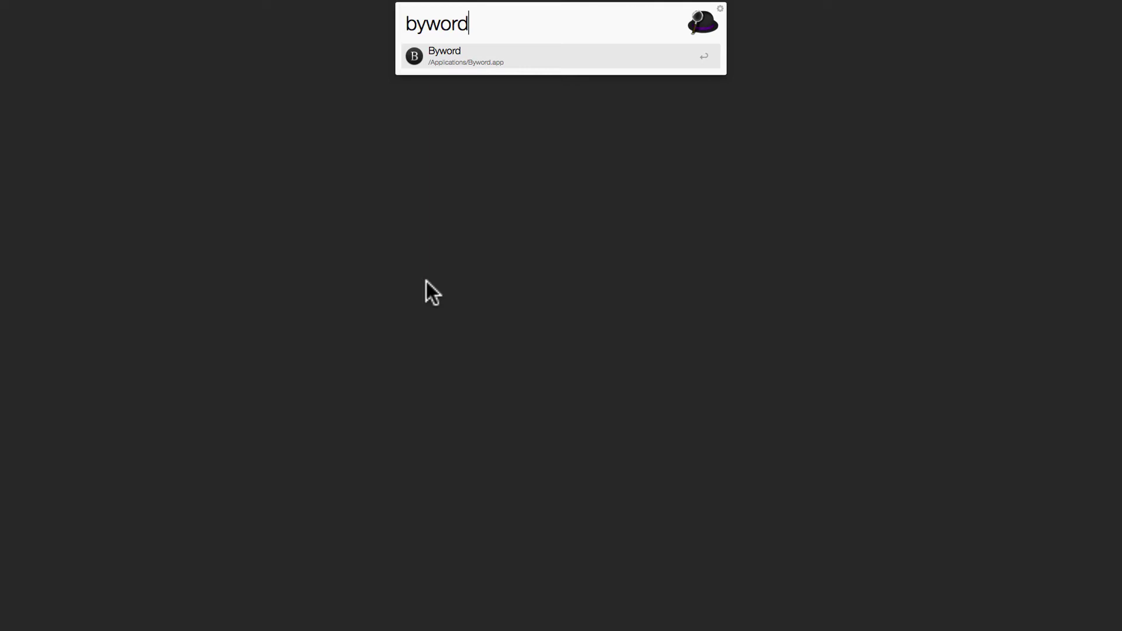
{"action": "key", "text": "BackSpace"}
{"action": "key", "text": "BackSpace"}
{"action": "key", "text": "BackSpace"}
{"action": "key", "text": "BackSpace"}
{"action": "key", "text": "BackSpace"}
{"action": "key", "text": "BackSpace"}
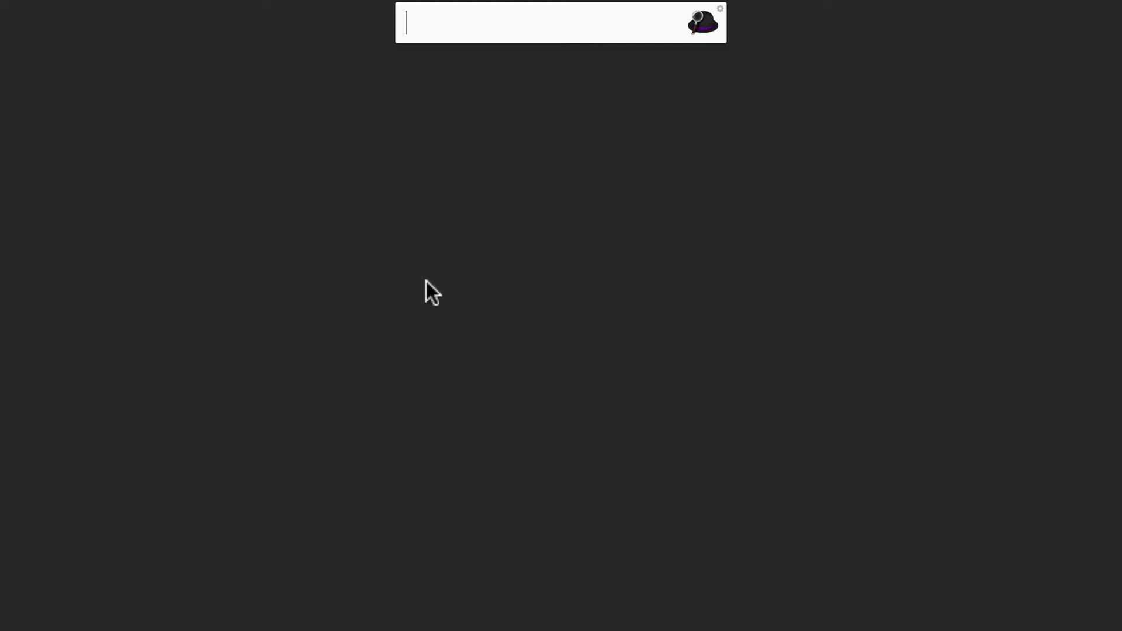
Run a Google search for "뉴스" from the Alfred search bar and close the browser window
{"action": "type", "text": "뉴스"}
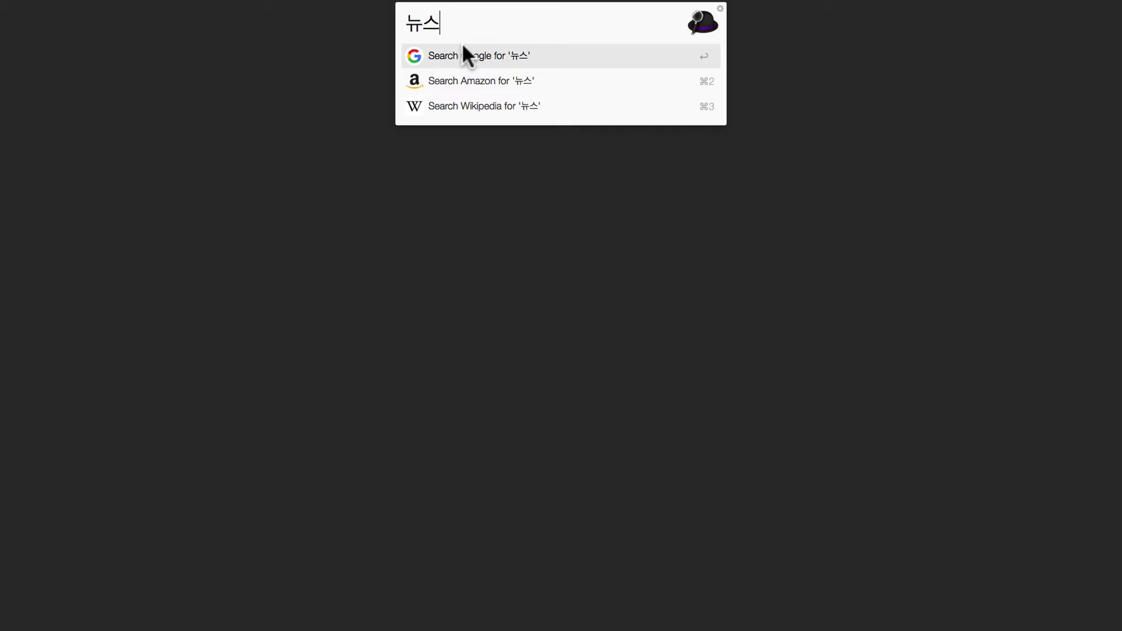
{"action": "key", "text": "Return"}
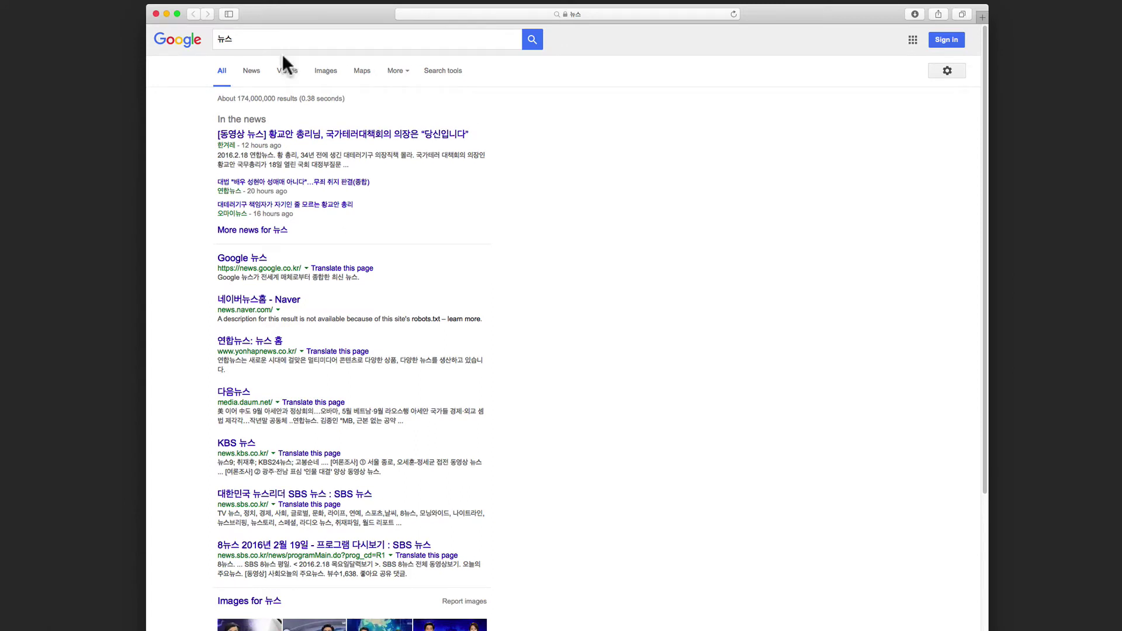
{"action": "left_click", "coordinate": [156, 13]}
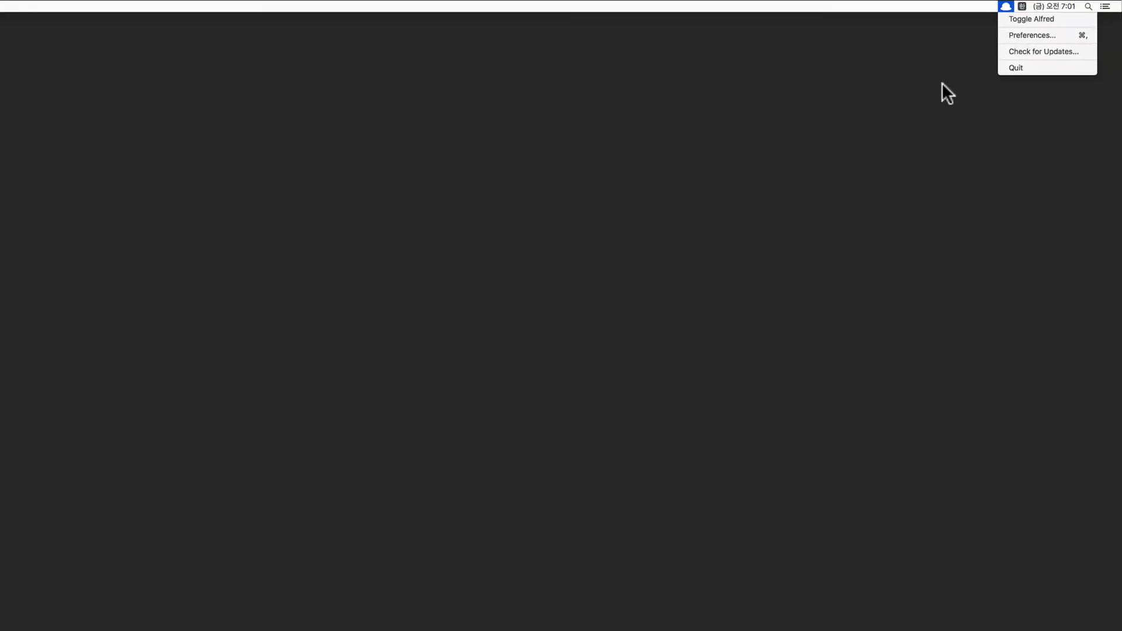
Bring up the Alfred search bar and open the Default Results feature settings in the preferences
{"action": "left_click", "coordinate": [1041, 16]}
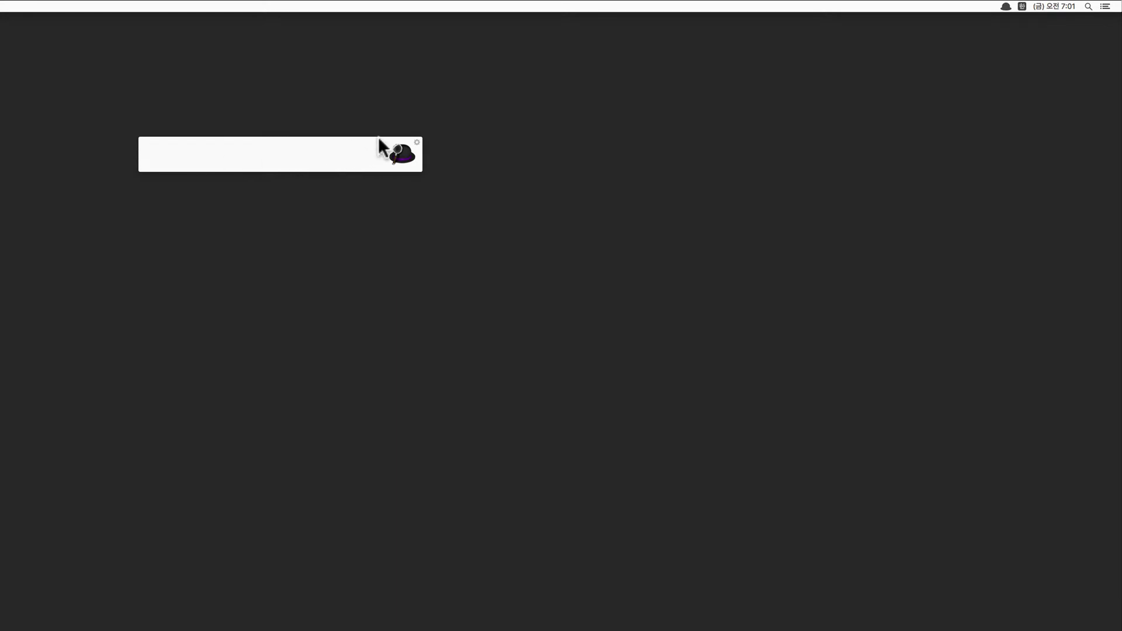
{"action": "left_click", "coordinate": [410, 135]}
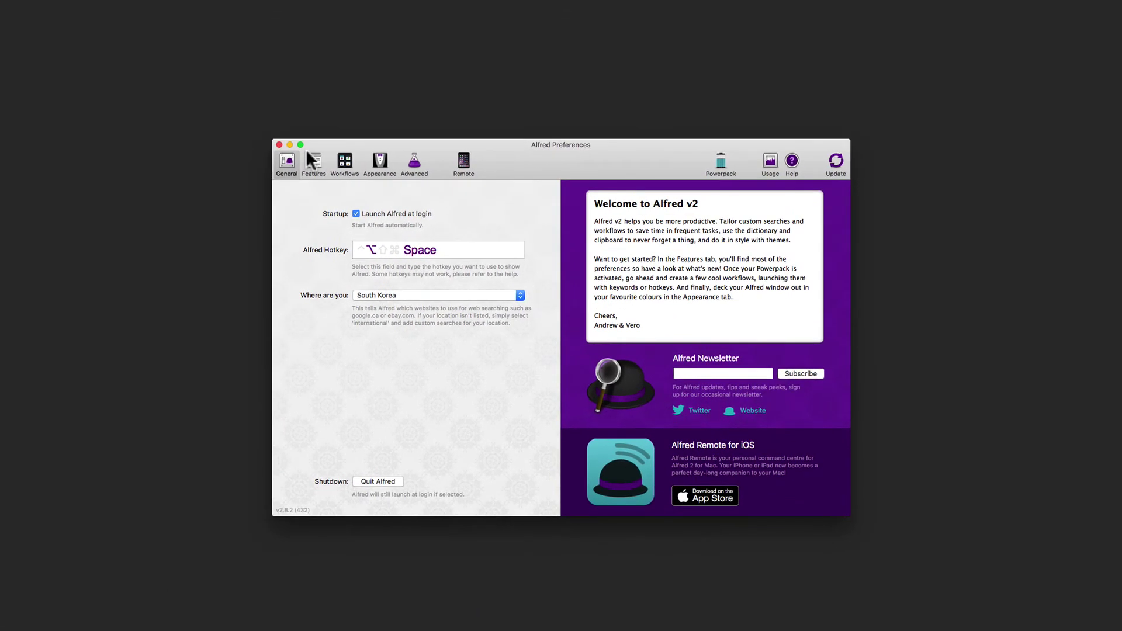
{"action": "left_click", "coordinate": [309, 159]}
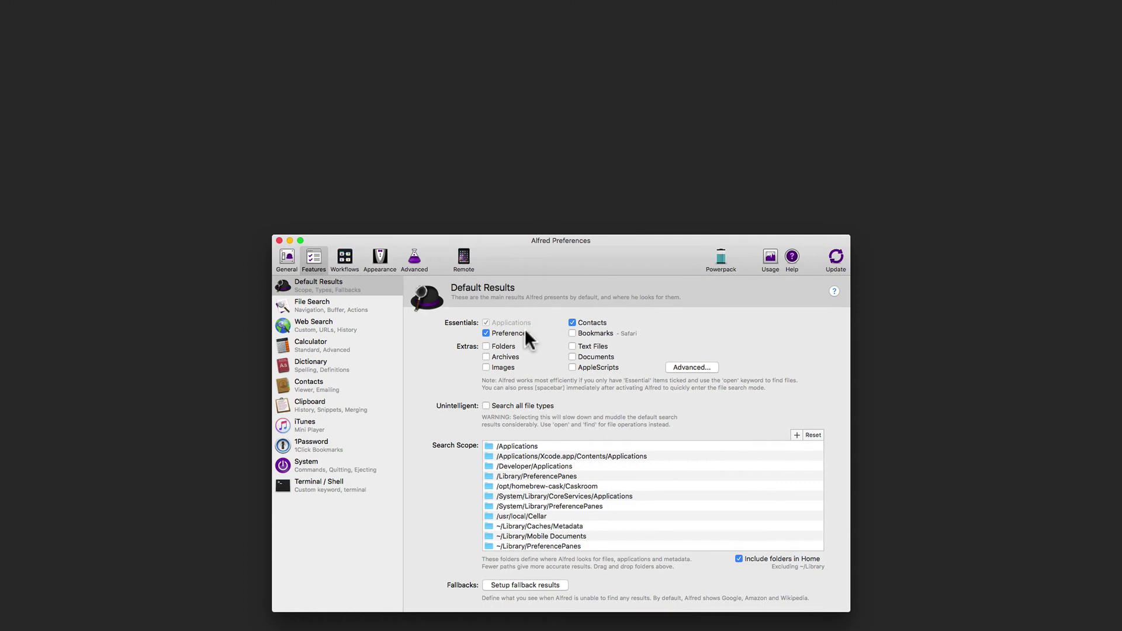
Search Alfred for "icloud", open the iCloud system preference pane, and quit it
{"action": "key", "text": "alt+space"}
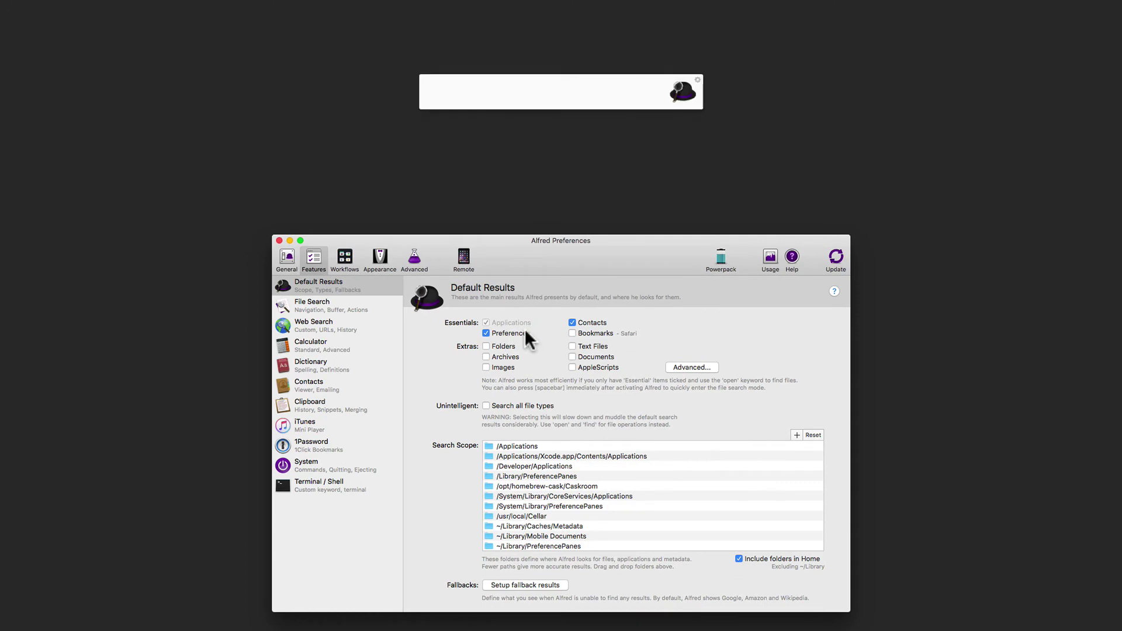
{"action": "type", "text": "1"}
{"action": "key", "text": "BackSpace"}
{"action": "type", "text": "icloud"}
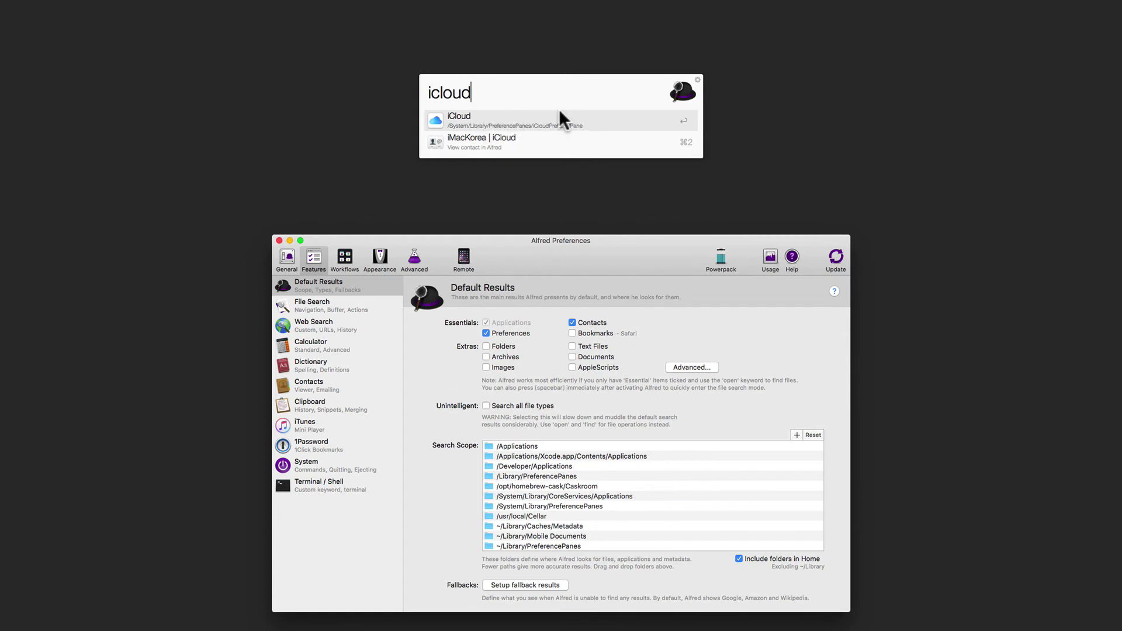
{"action": "key", "text": "Escape"}
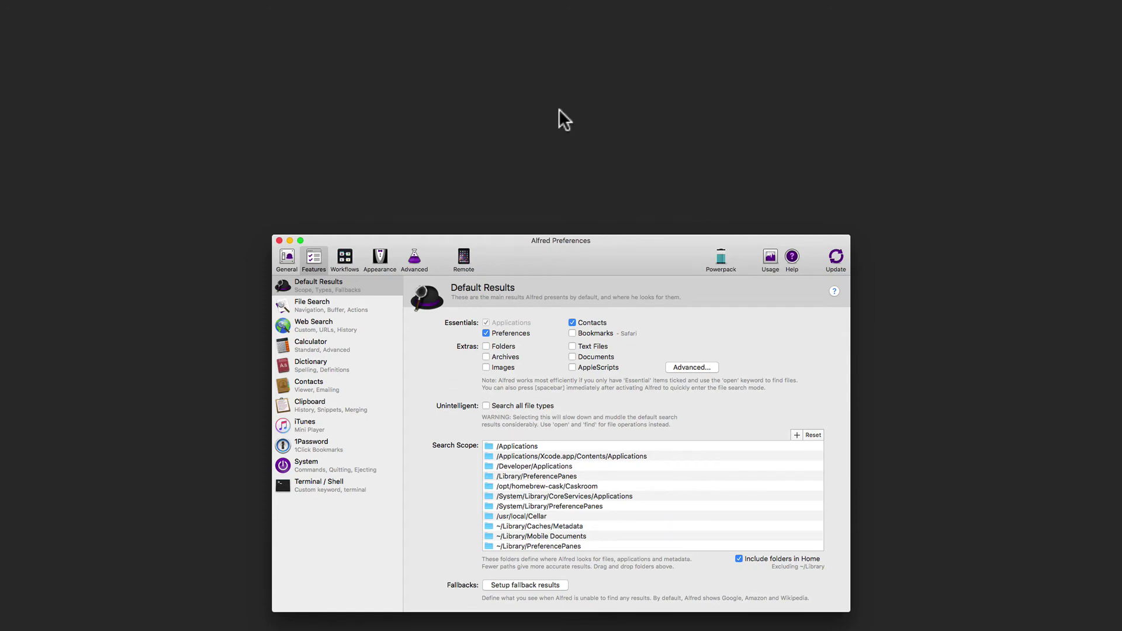
{"action": "left_click", "coordinate": [559, 109]}
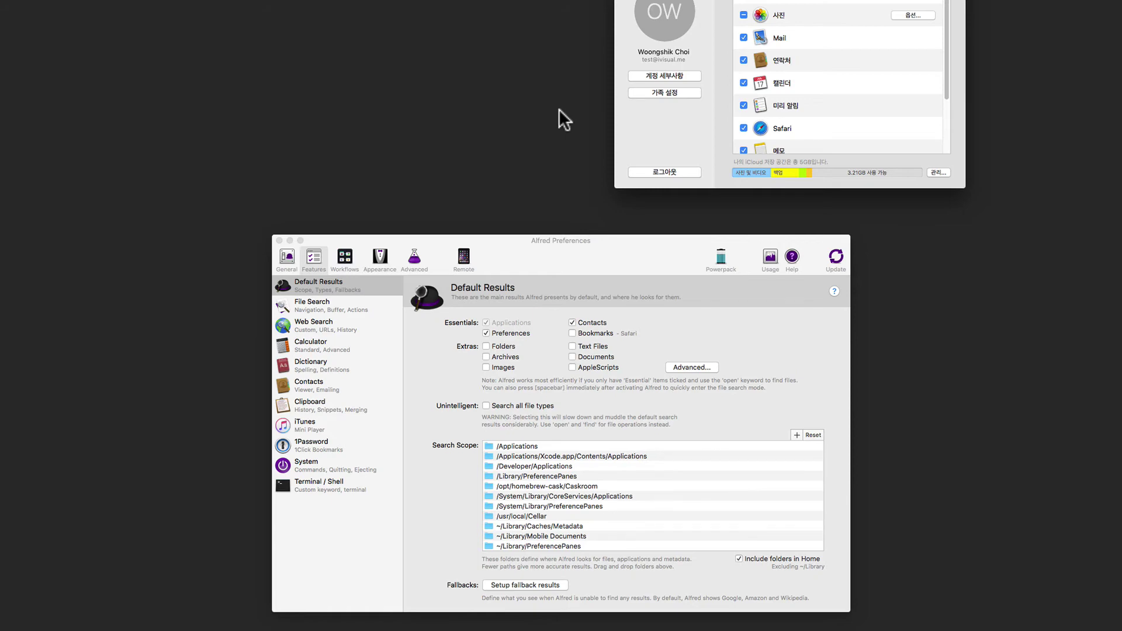
{"action": "key", "text": "super+q"}
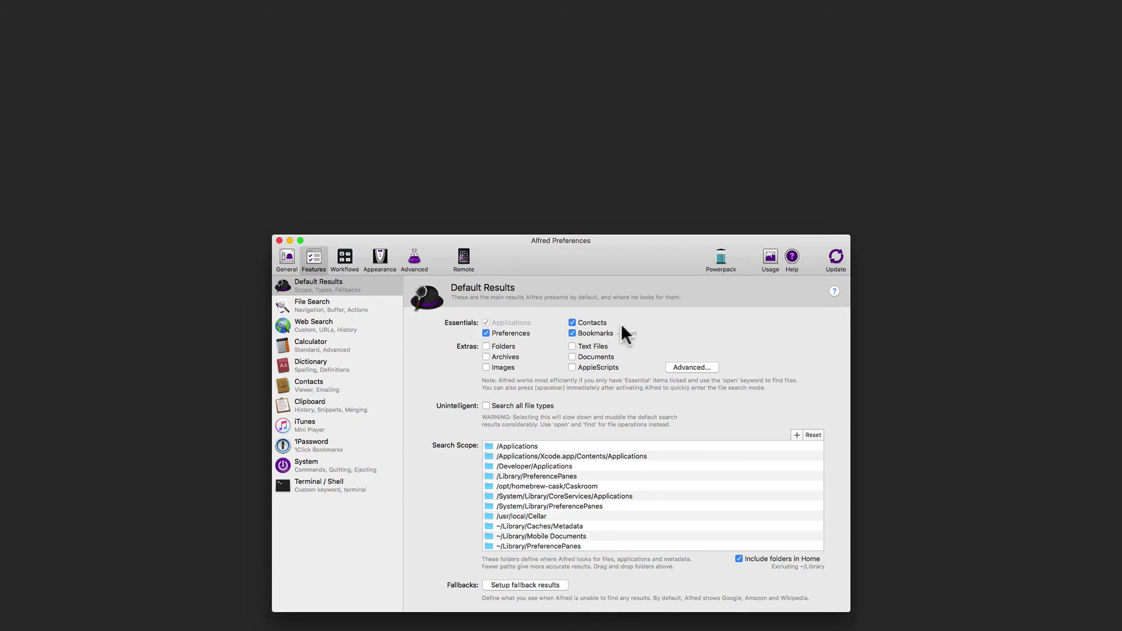
Search Alfred for "imackorea", open the "애플 교육 및 강좌 제공 - iMacKorea.com" bookmark, and close the browser window
{"action": "key", "text": "alt+space"}
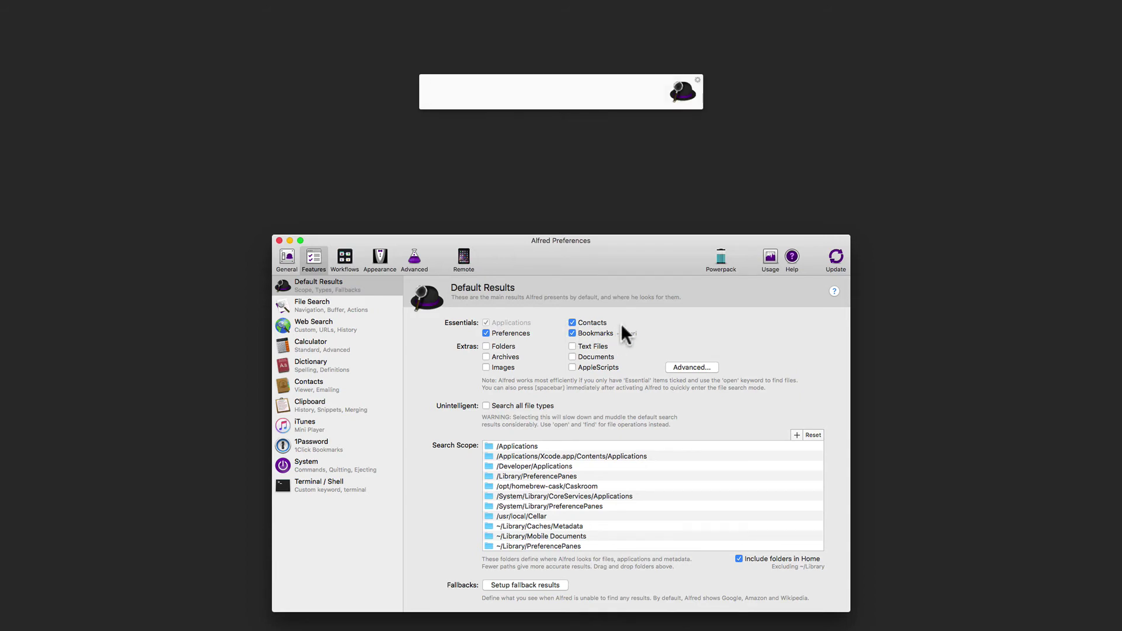
{"action": "type", "text": "imac"}
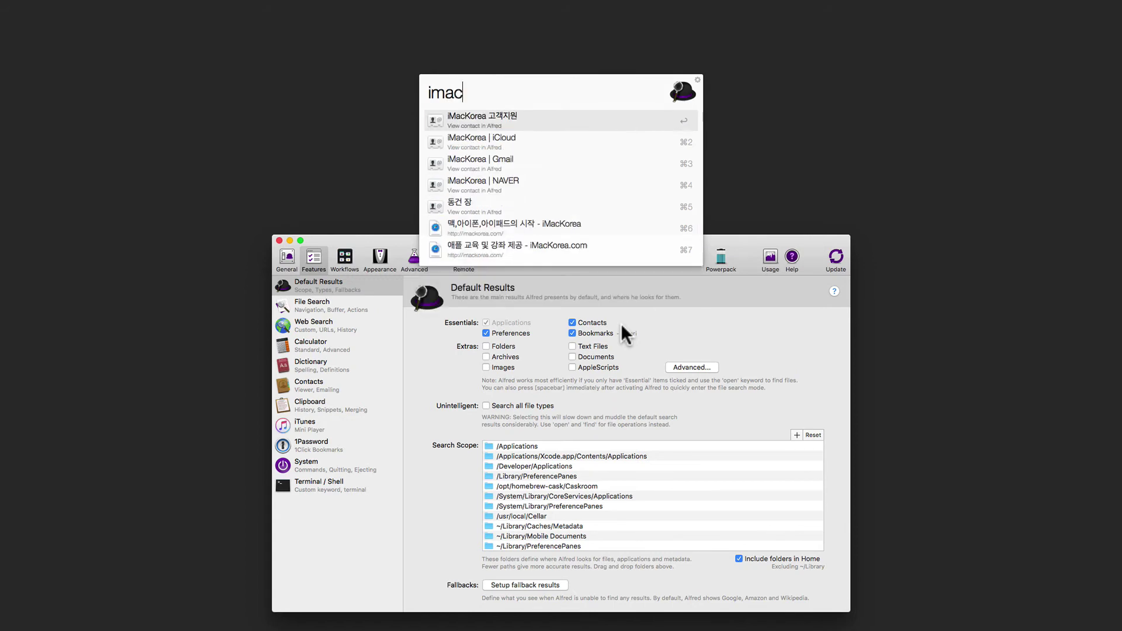
{"action": "type", "text": "korea"}
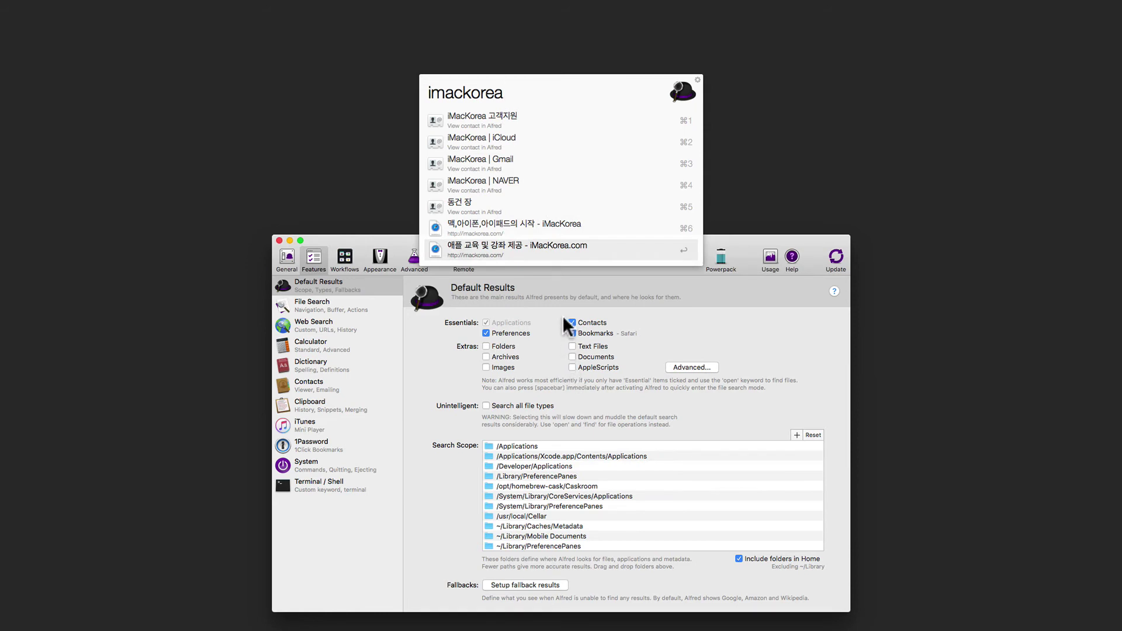
{"action": "key", "text": "Return"}
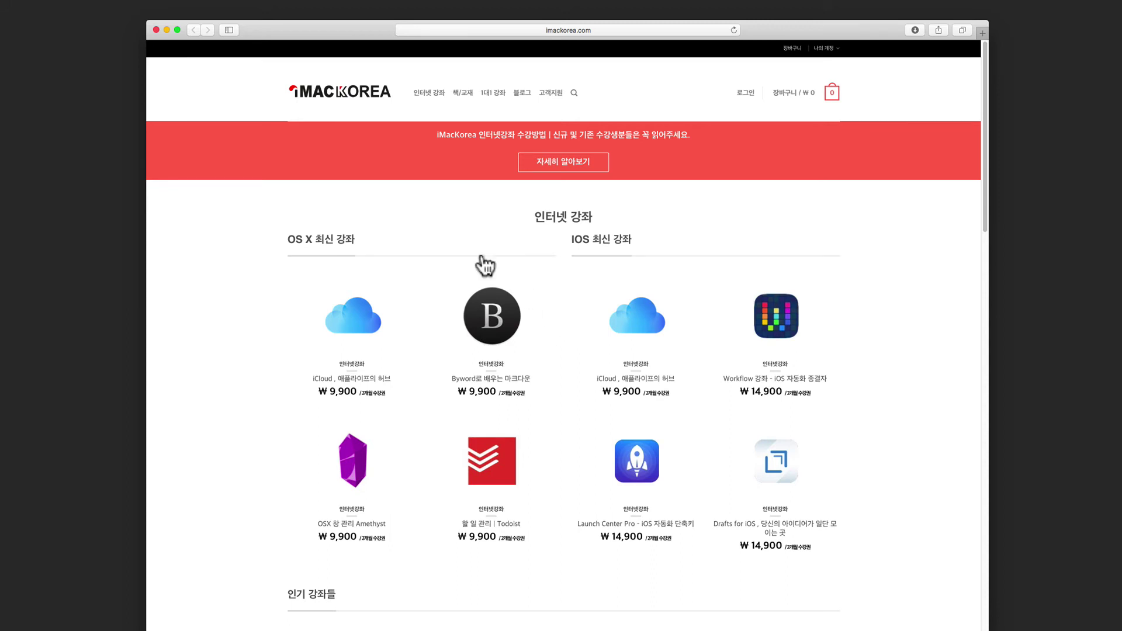
{"action": "left_click", "coordinate": [155, 29]}
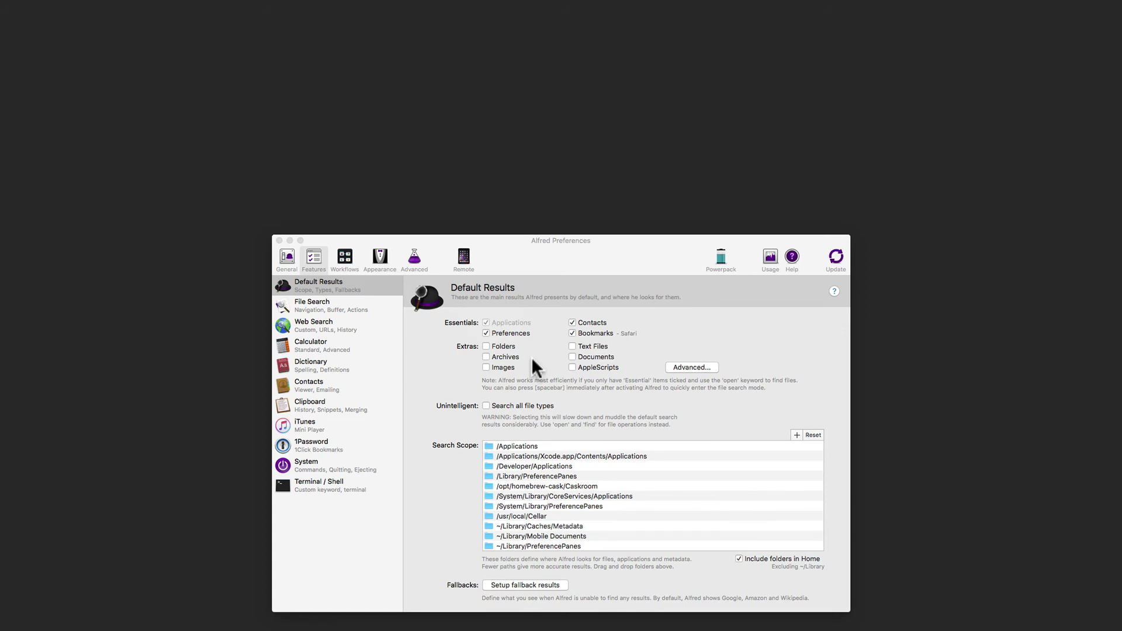
Examine the advanced list of user-defined file types for the default results and close it
{"action": "left_click", "coordinate": [687, 366]}
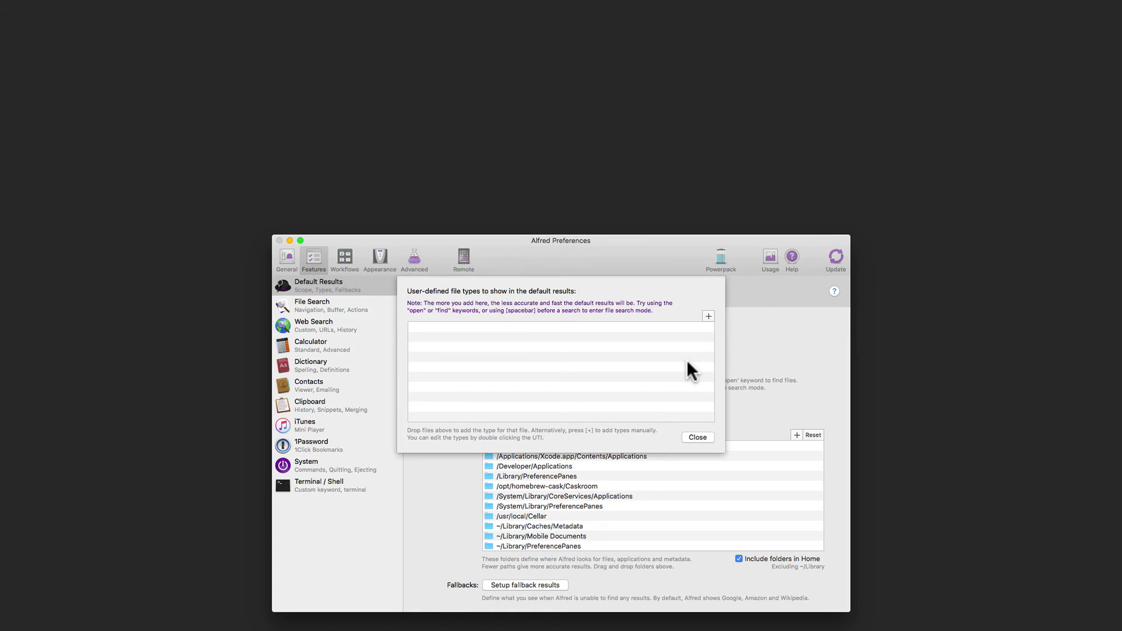
{"action": "left_click", "coordinate": [695, 437]}
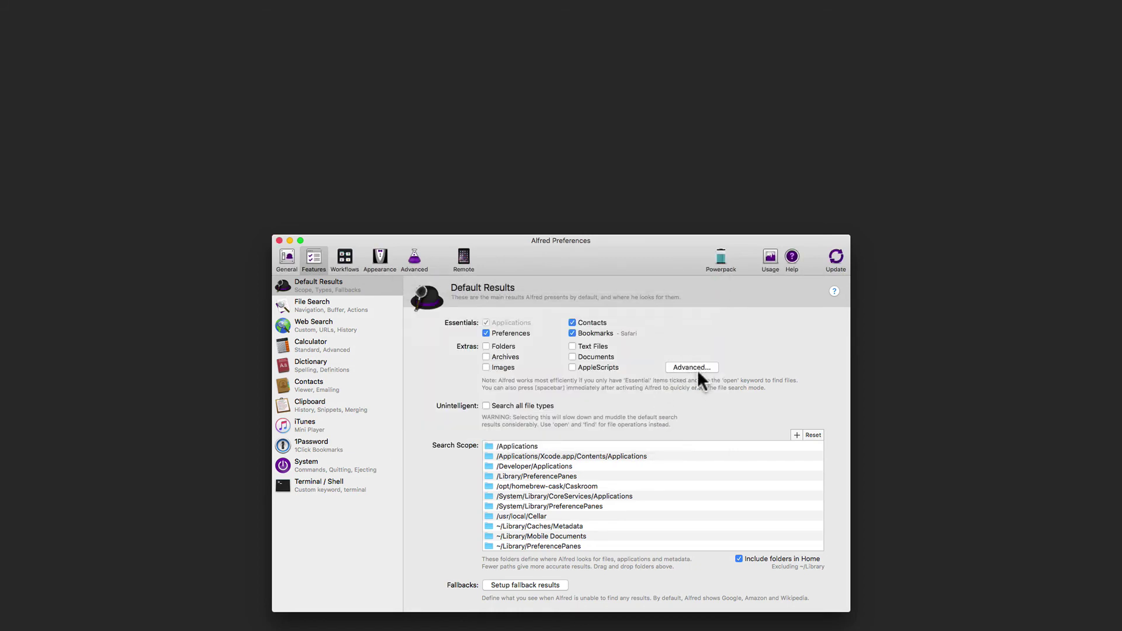
{"action": "left_click", "coordinate": [673, 362]}
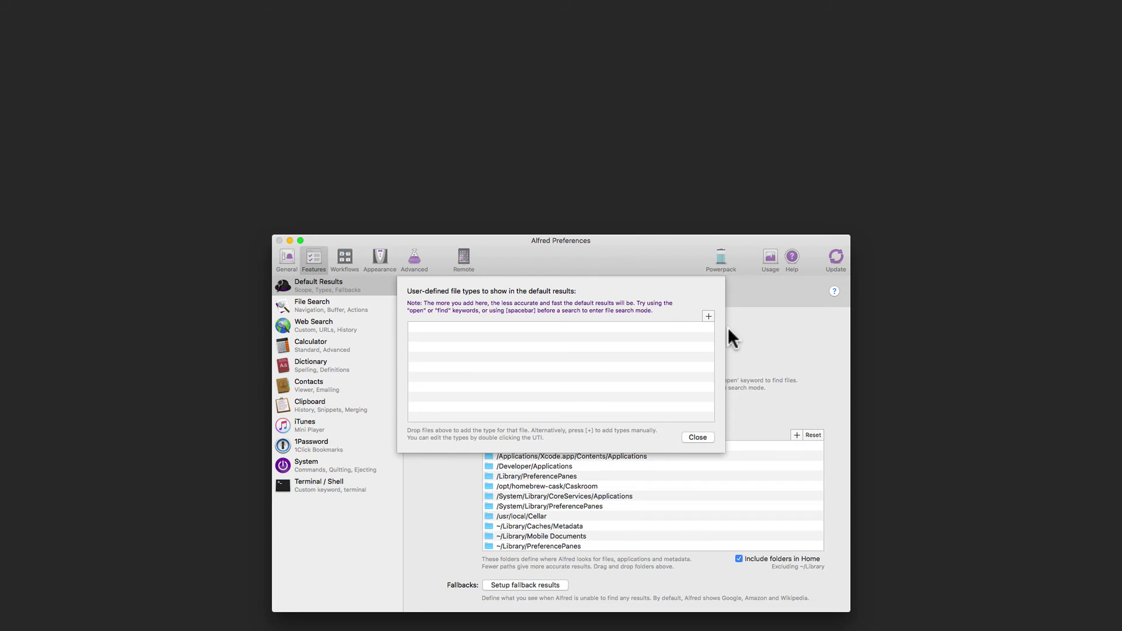
{"action": "left_click", "coordinate": [698, 437]}
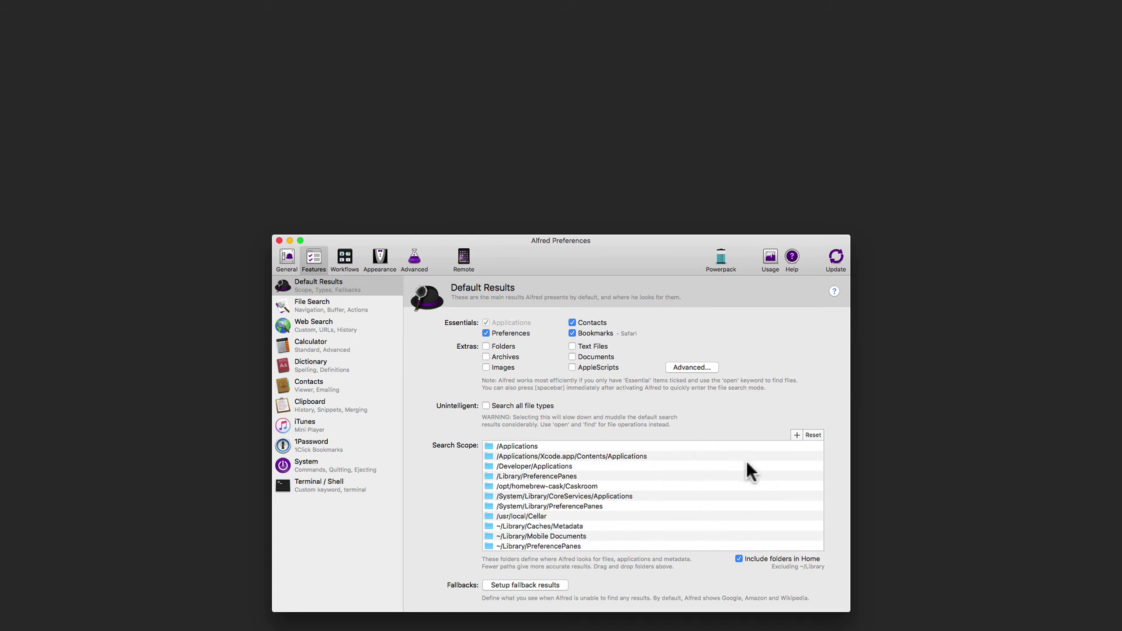
Add the Desktop (데스크탑) folder to the search scope of the default results and select its entry
{"action": "left_click", "coordinate": [794, 433]}
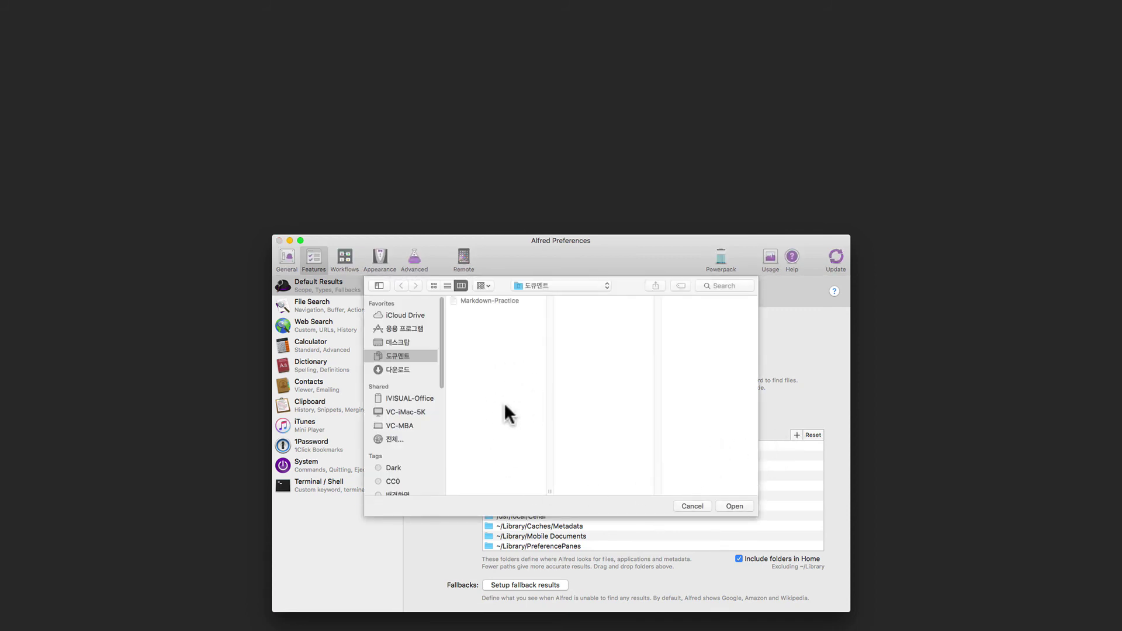
{"action": "left_click", "coordinate": [394, 343]}
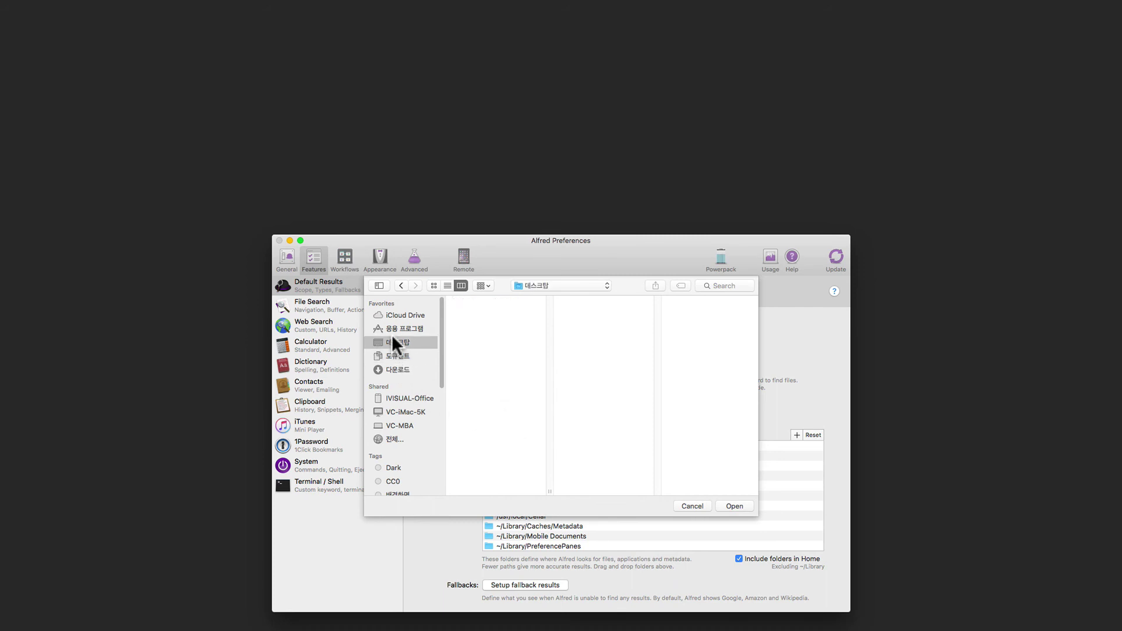
{"action": "left_click", "coordinate": [728, 504]}
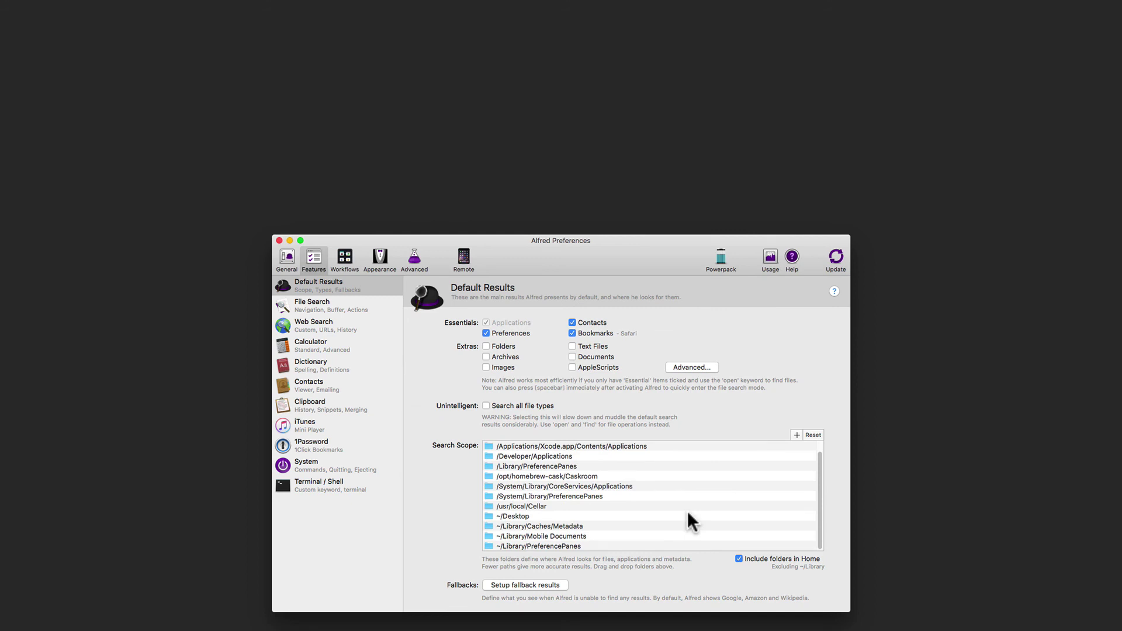
{"action": "scroll", "coordinate": [687, 518], "scroll_direction": "up", "scroll_amount": 1}
{"action": "left_click", "coordinate": [518, 526]}
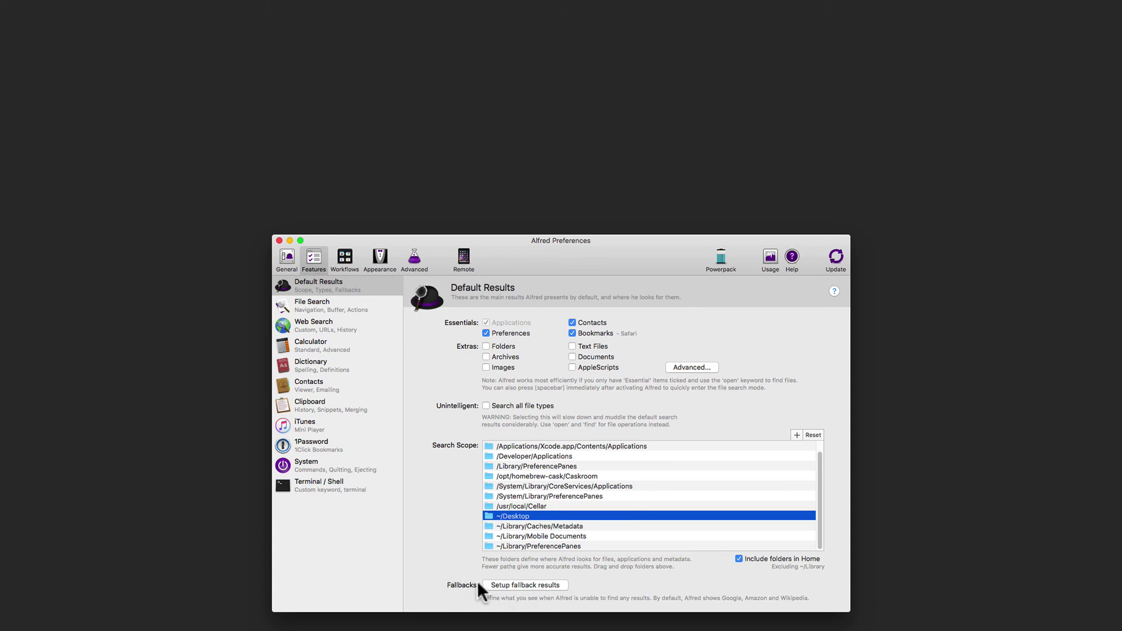
Add the Twitter web search to the fallback results, move it above the Google search, and save the list
{"action": "left_click", "coordinate": [536, 584]}
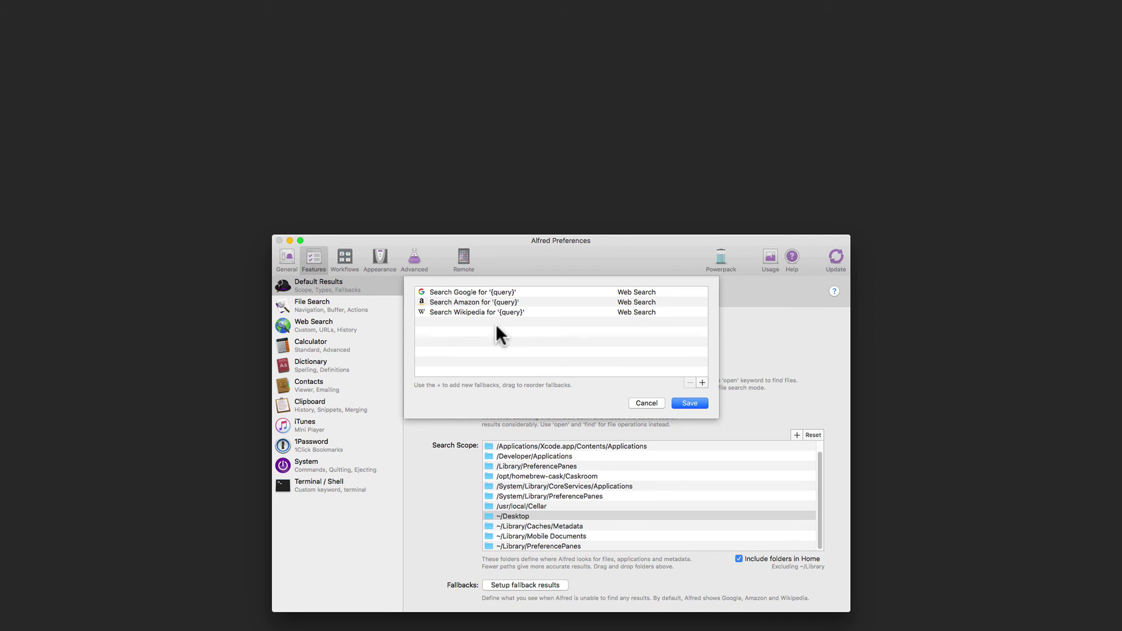
{"action": "left_click", "coordinate": [694, 379]}
{"action": "mouse_move", "coordinate": [695, 378]}
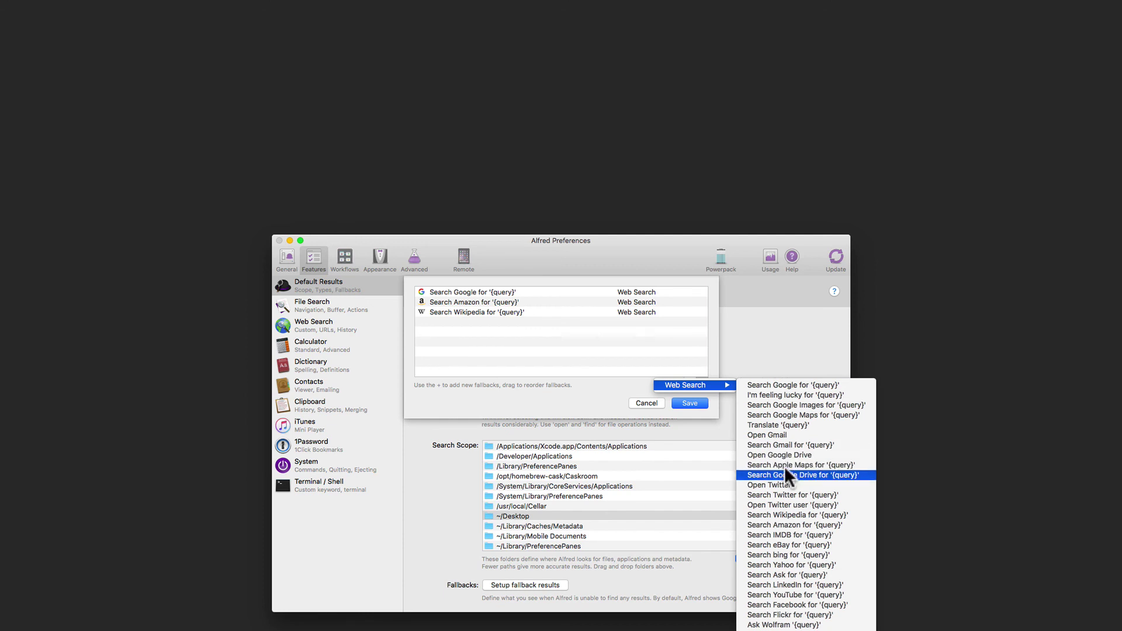
{"action": "left_click", "coordinate": [770, 494]}
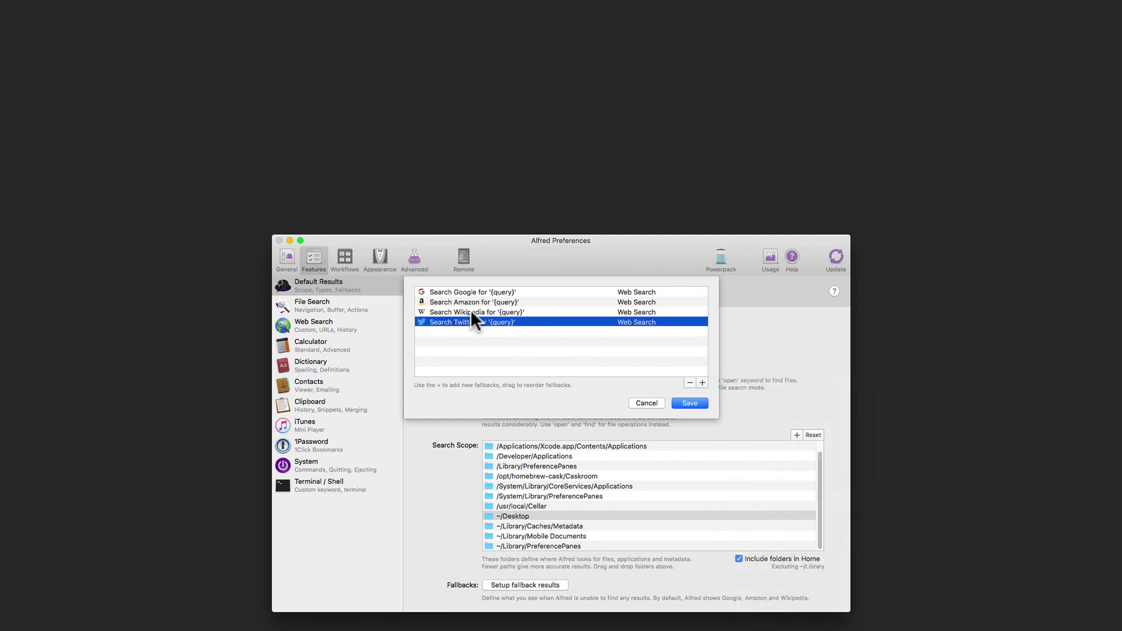
{"action": "left_click_drag", "start_coordinate": [471, 310], "coordinate": [475, 281]}
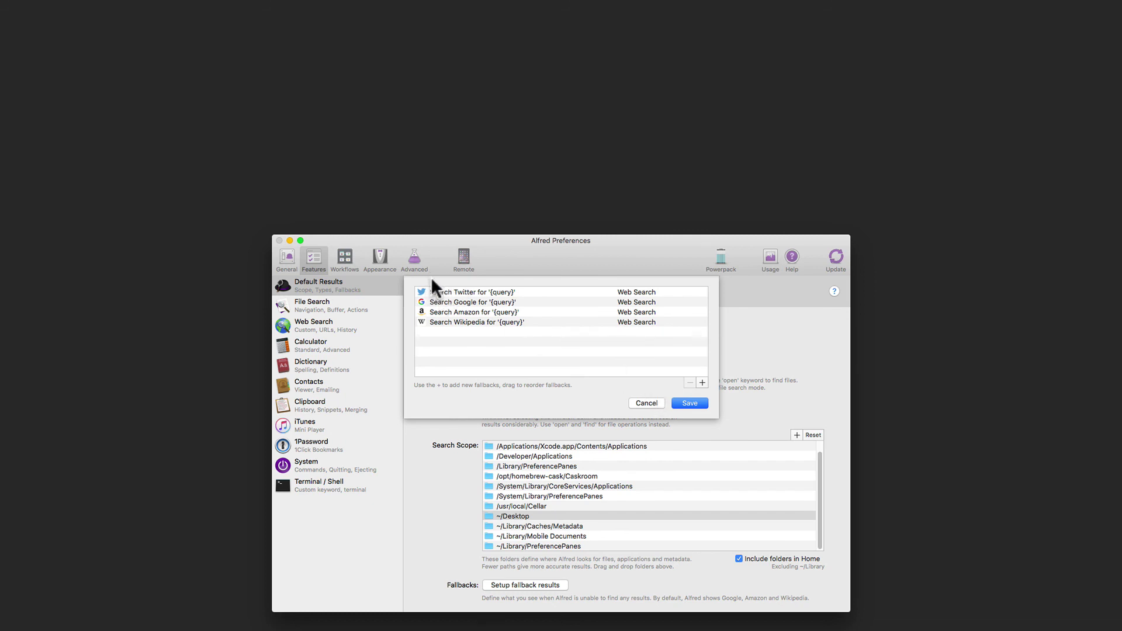
{"action": "left_click", "coordinate": [687, 400]}
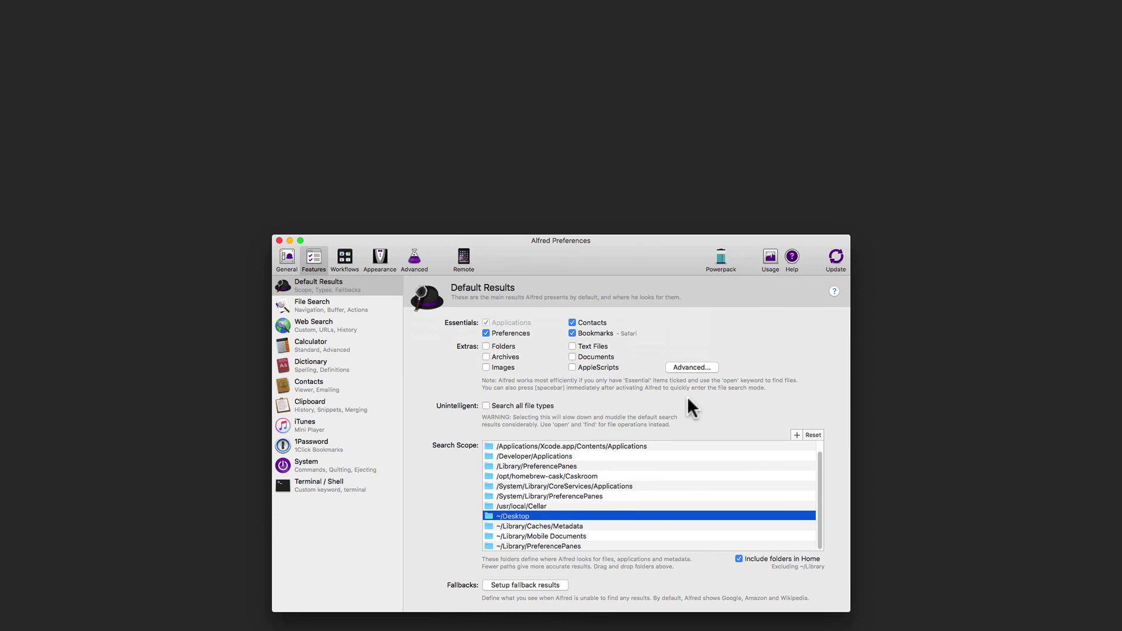
Enter "뉴스" in the Alfred search bar and run the Twitter fallback search for it
{"action": "key", "text": "alt+space"}
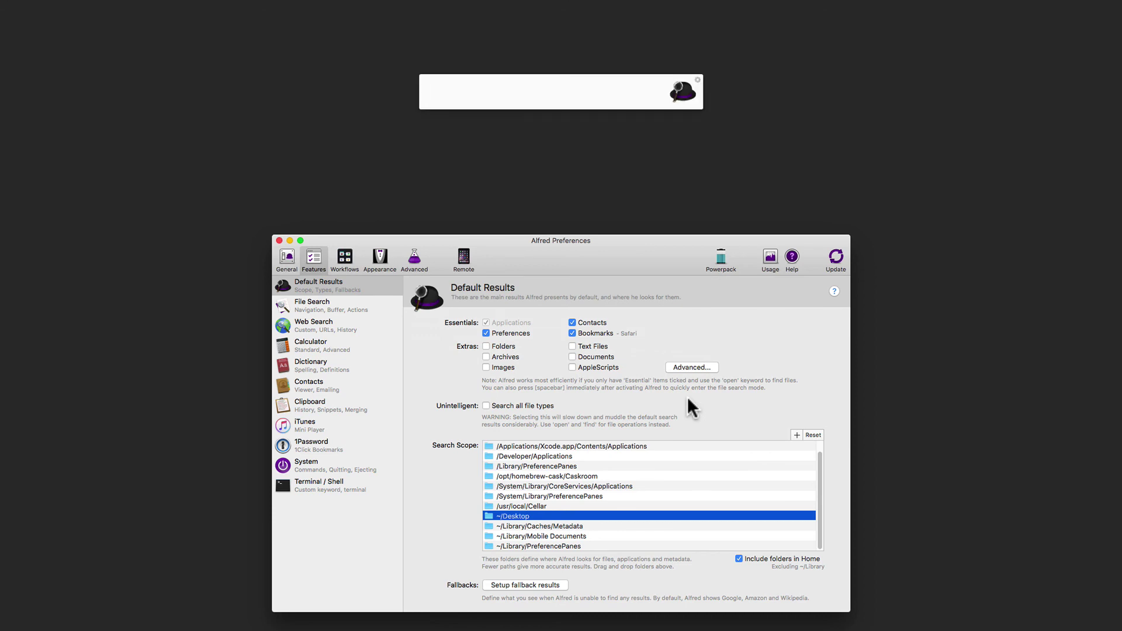
{"action": "type", "text": "뉴스ㅡ"}
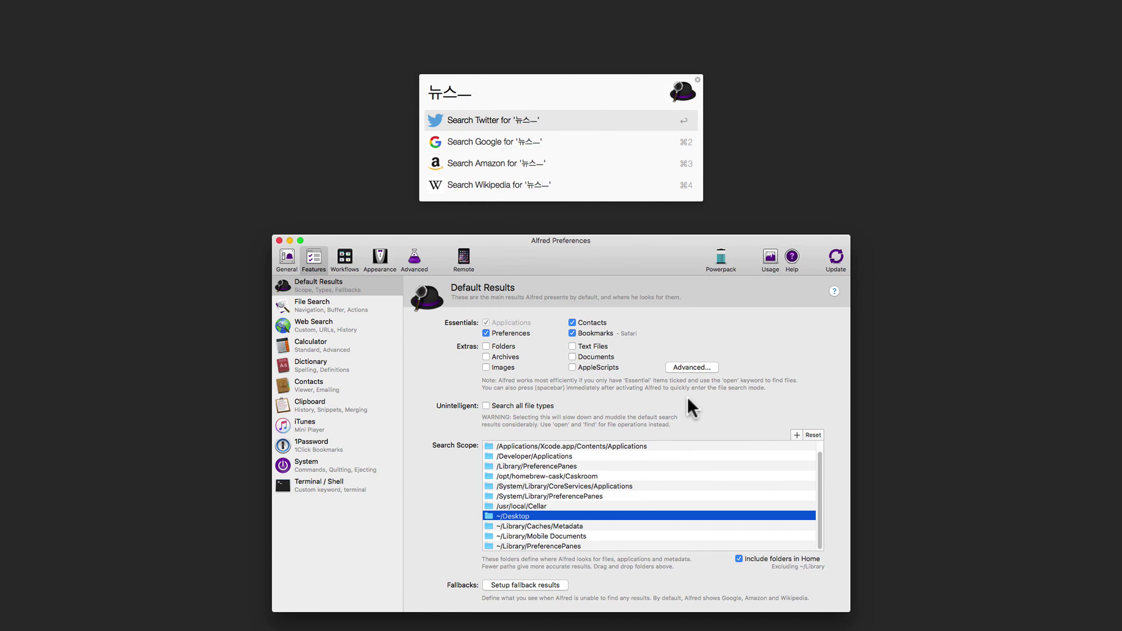
{"action": "key", "text": "BackSpace"}
{"action": "left_click", "coordinate": [462, 115]}
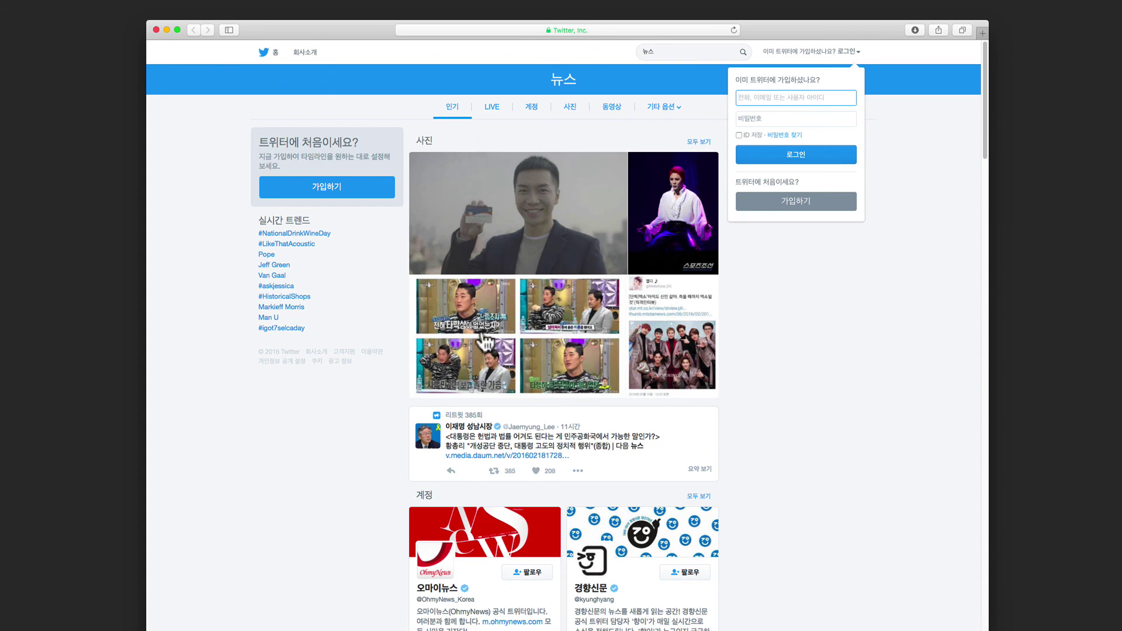
Look through the Twitter results page for "뉴스" and return to the Alfred preferences window
{"action": "scroll", "coordinate": [466, 366], "scroll_direction": "down", "scroll_amount": 15}
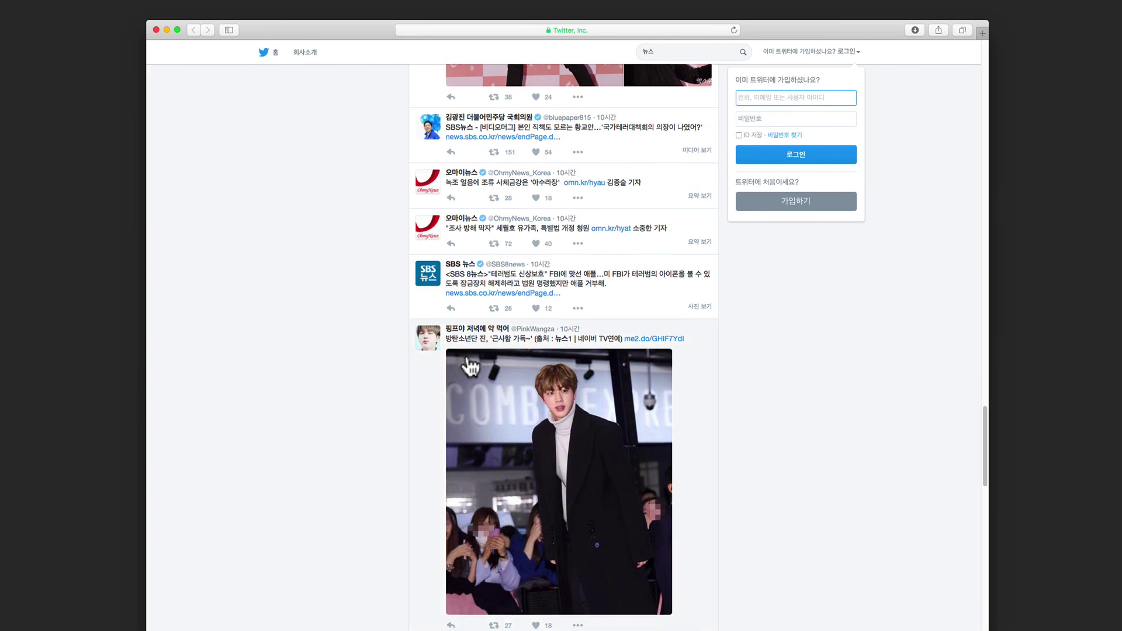
{"action": "scroll", "coordinate": [469, 365], "scroll_direction": "up", "scroll_amount": 15}
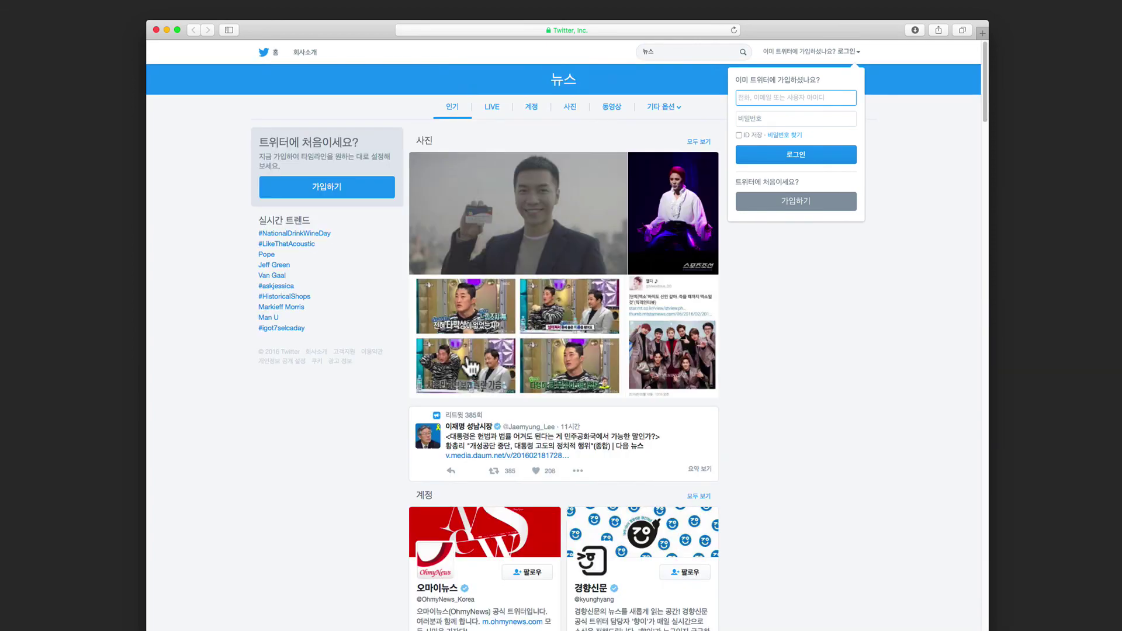
{"action": "scroll", "coordinate": [471, 366], "scroll_direction": "down", "scroll_amount": 20}
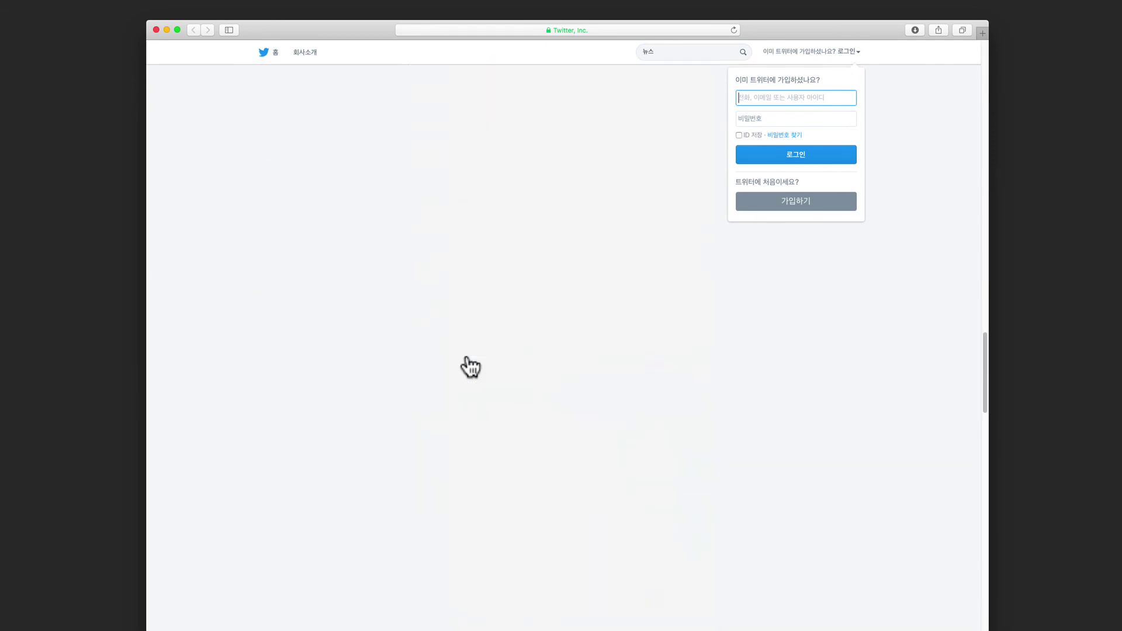
{"action": "scroll", "coordinate": [469, 366], "scroll_direction": "up", "scroll_amount": 20}
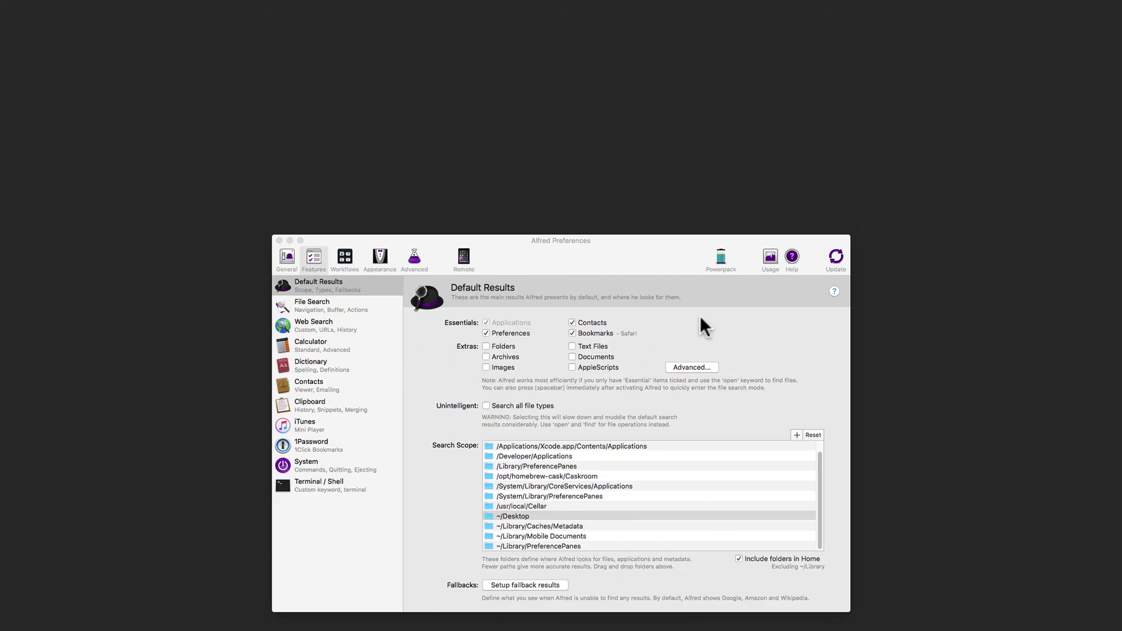
{"action": "left_click", "coordinate": [700, 316]}
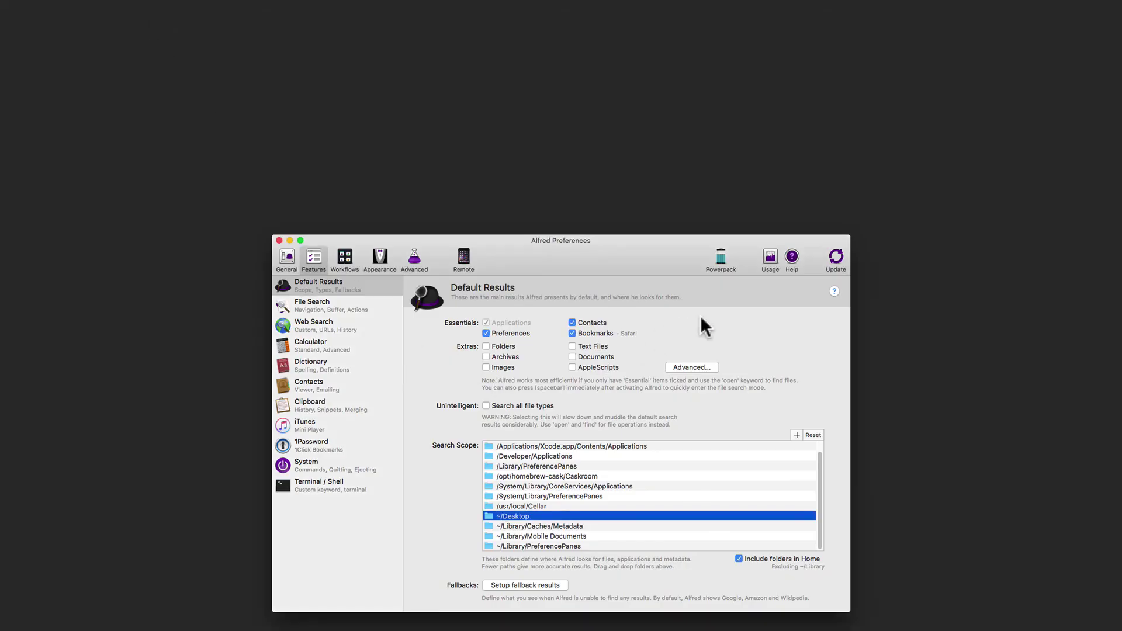